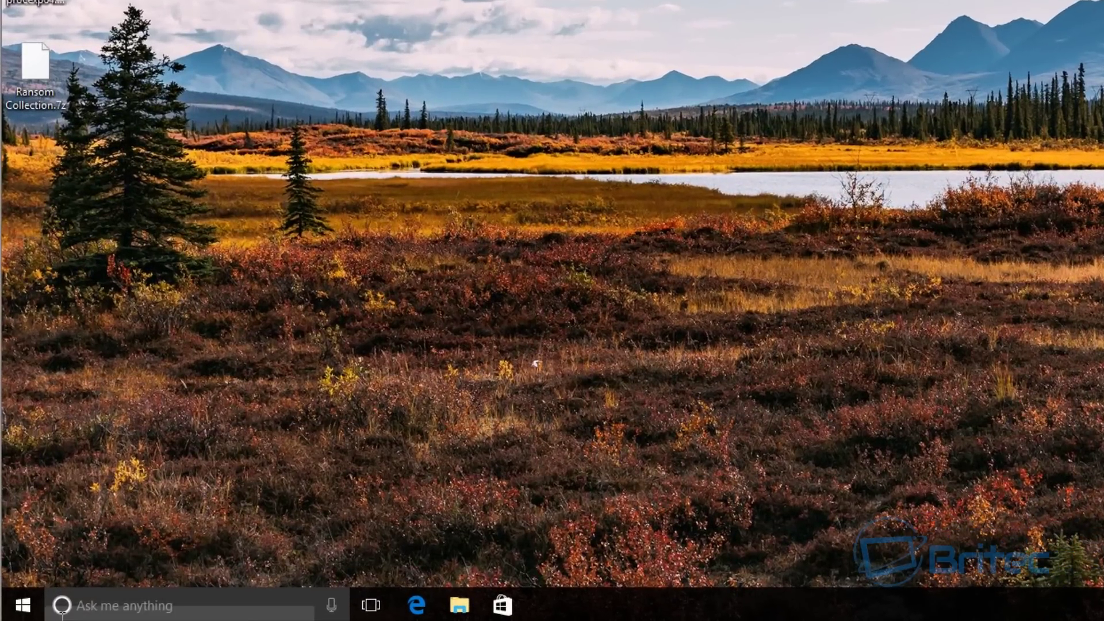
Run netplwiz to open User Accounts and review the single existing administrator account
right_click(27, 609)
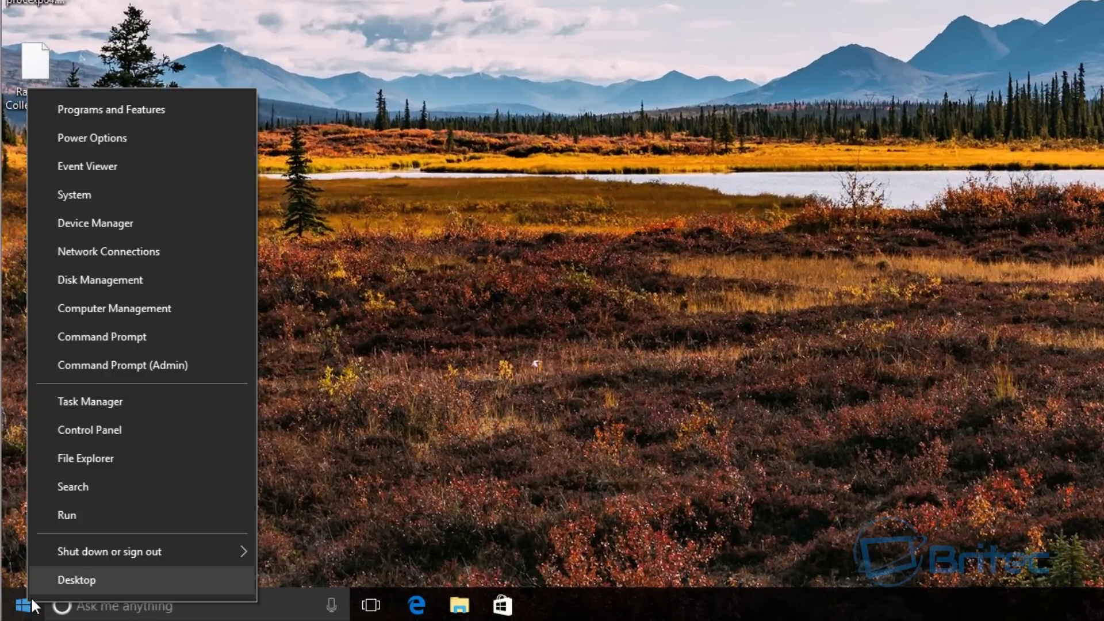
left_click(105, 513)
left_click(133, 493)
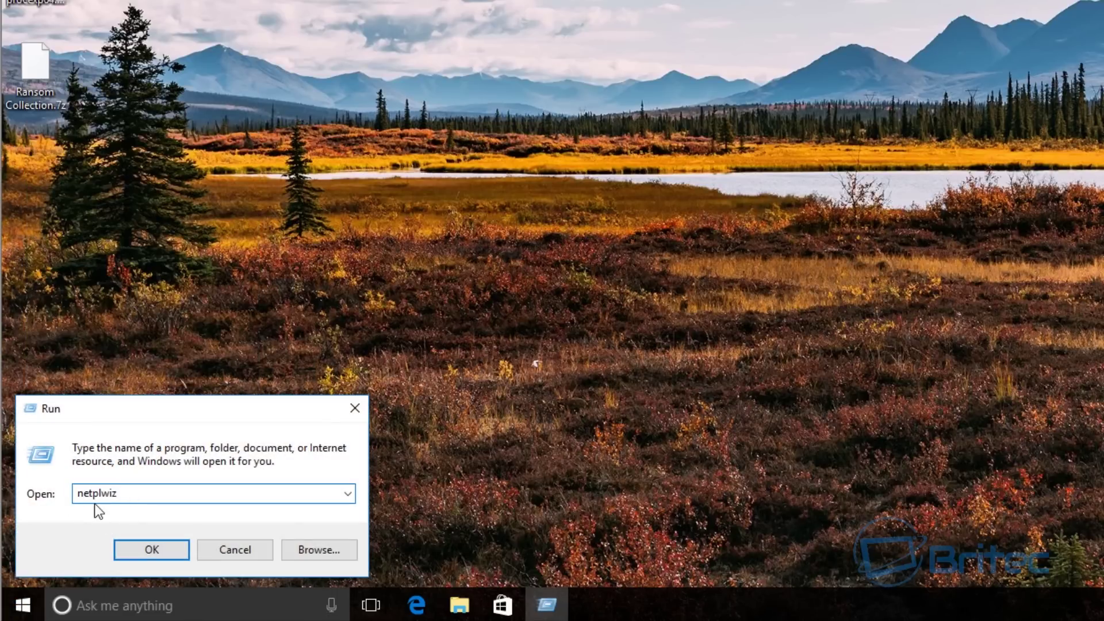
left_click(151, 557)
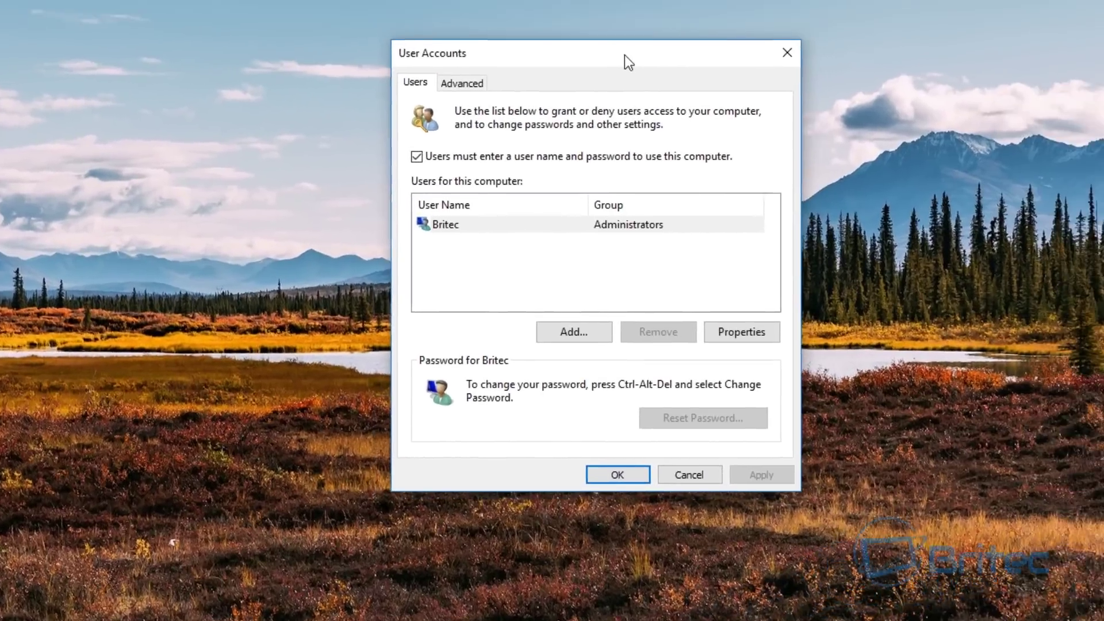
left_click_drag(624, 54, 569, 60)
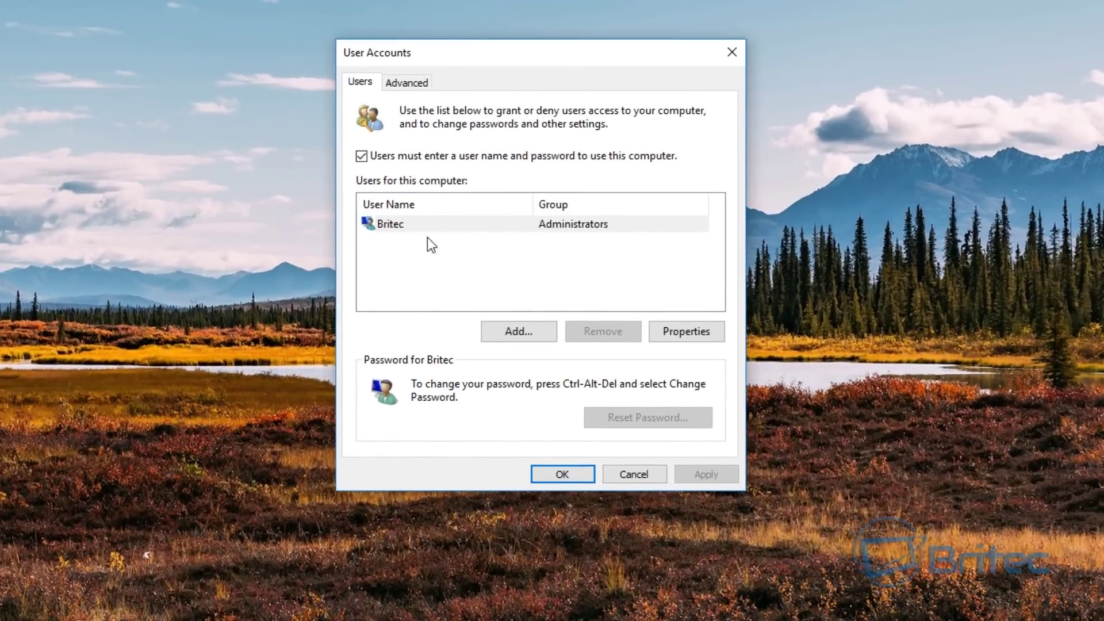
left_click(389, 223)
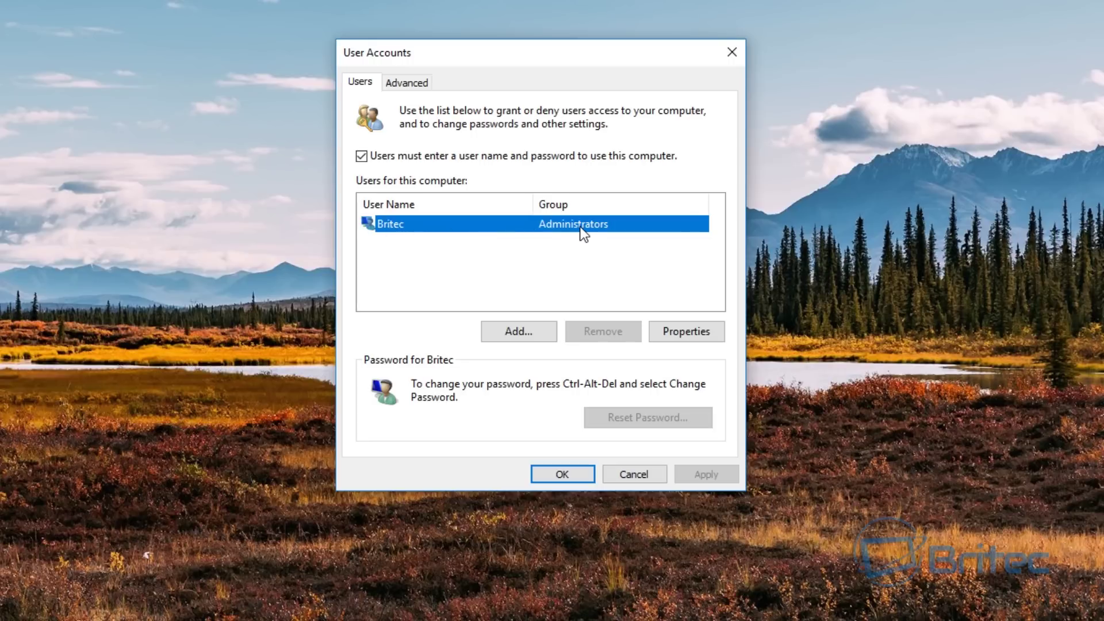
left_click(421, 243)
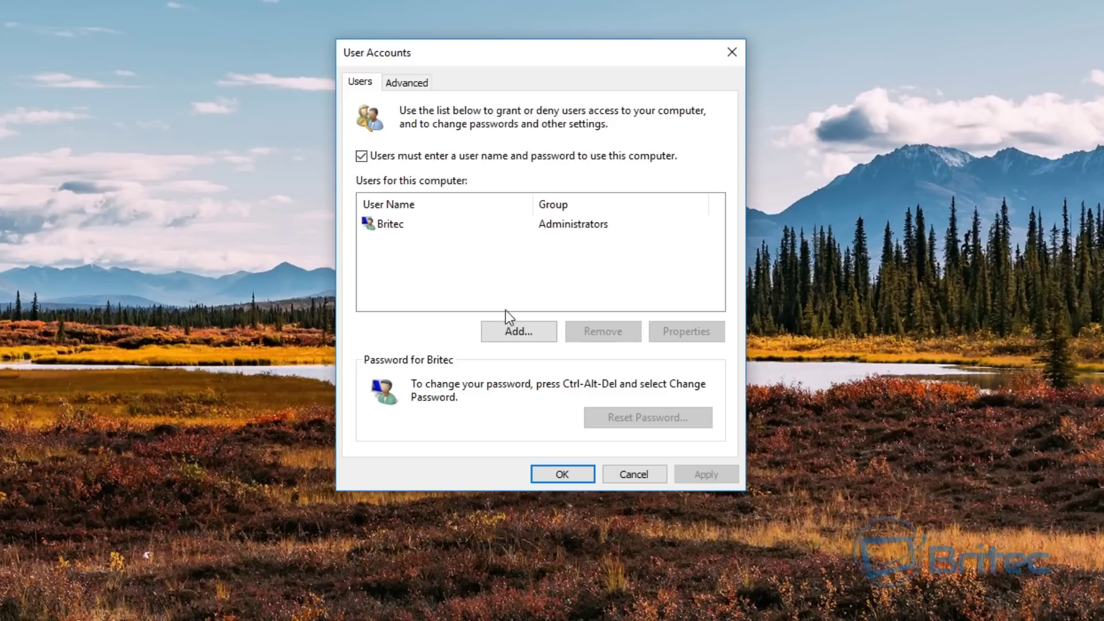
Start adding a user, signing in without a Microsoft account as a local account
left_click(523, 336)
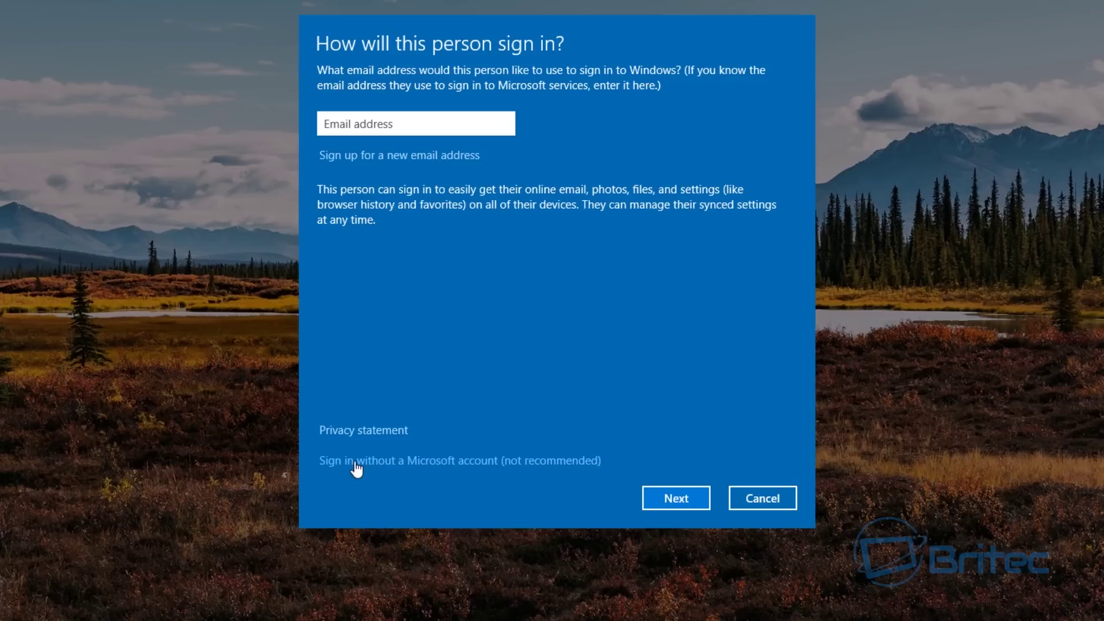
left_click(465, 463)
left_click(657, 501)
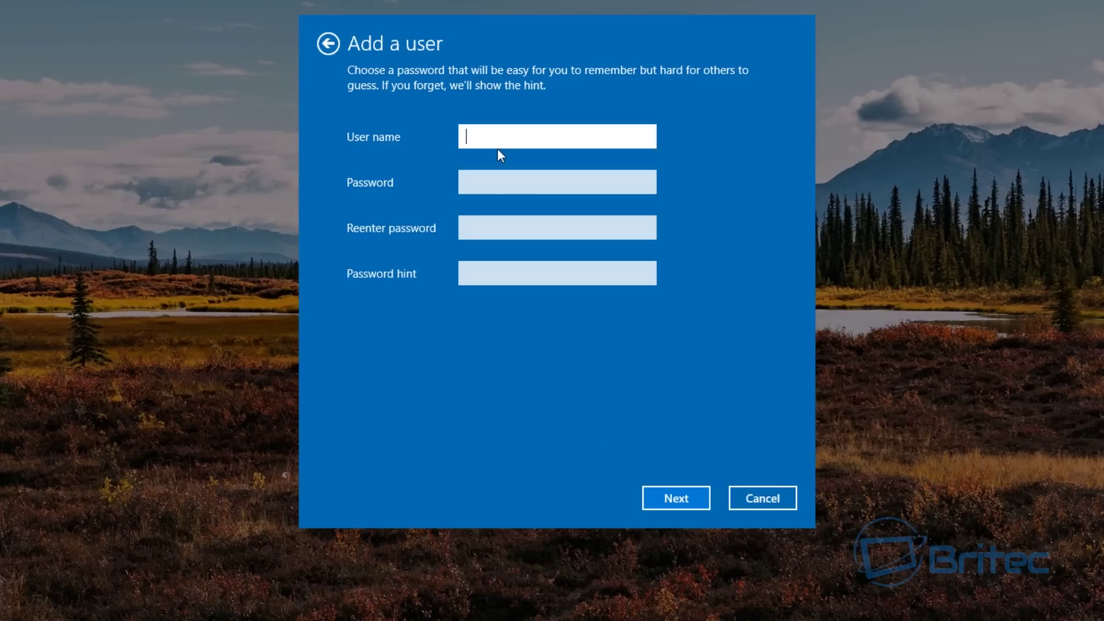
Enter user name Hidden, the password twice and hint 'paper', then continue
type("Hidden")
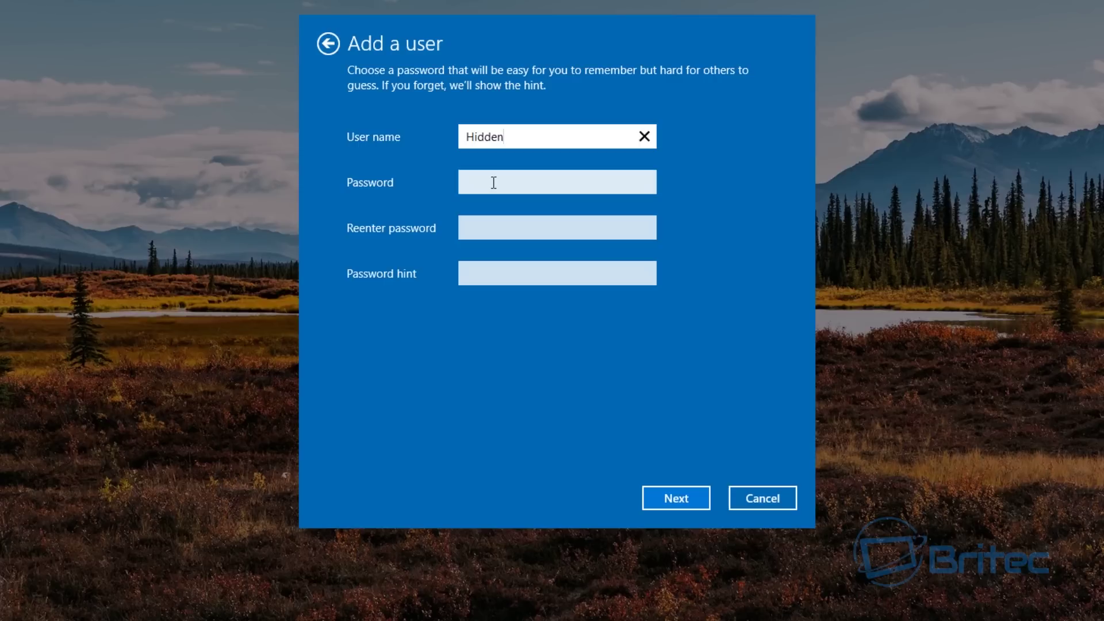
key("Tab")
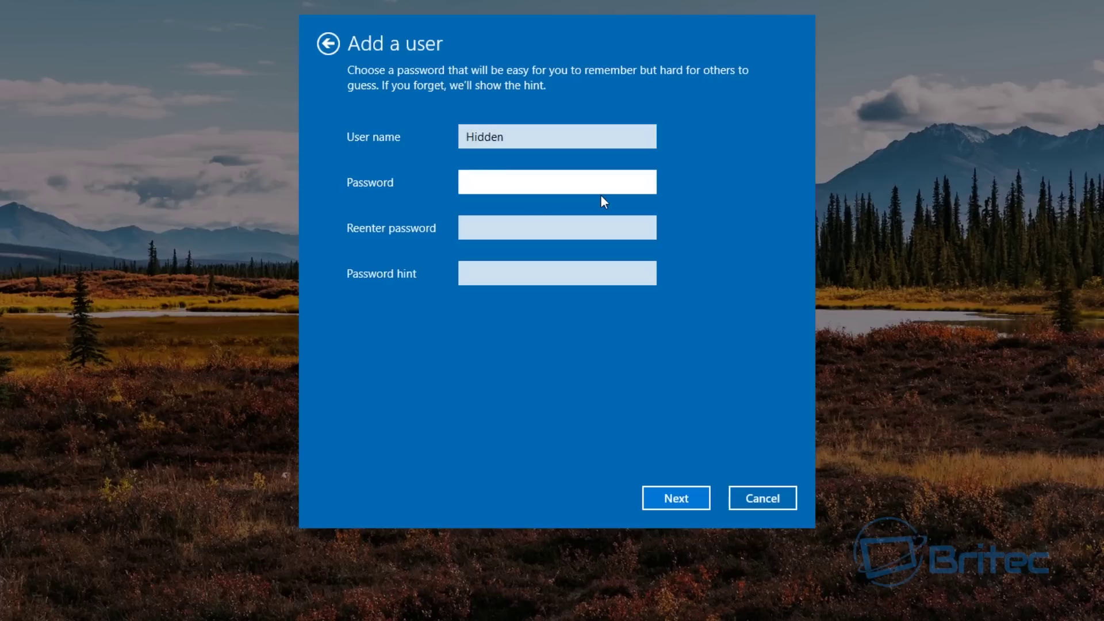
type("••••")
left_click(523, 227)
type("••••")
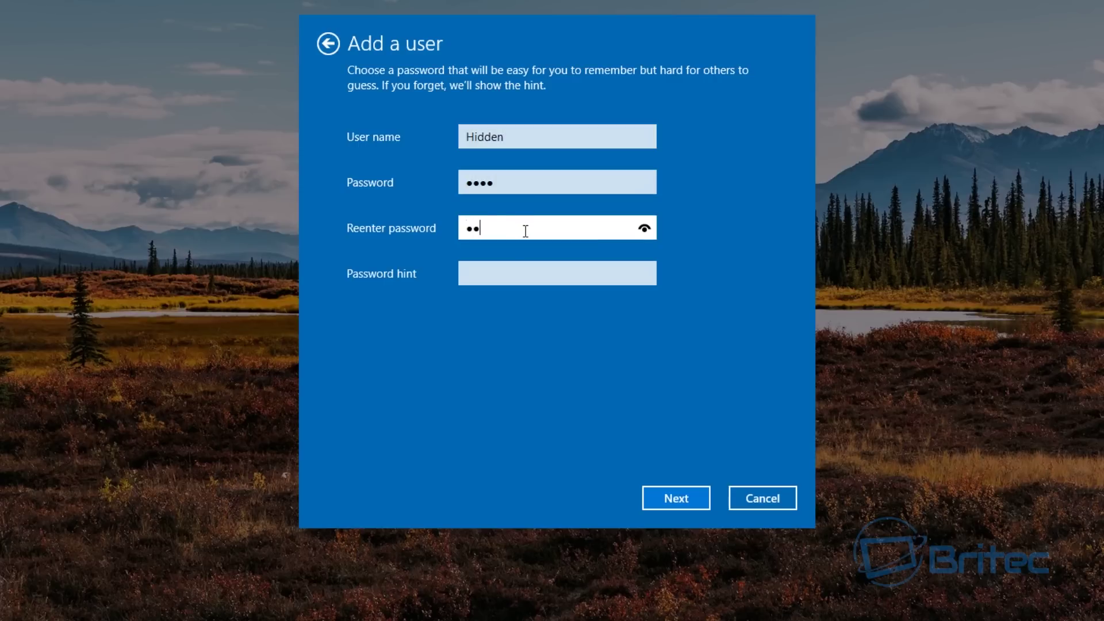
left_click(500, 276)
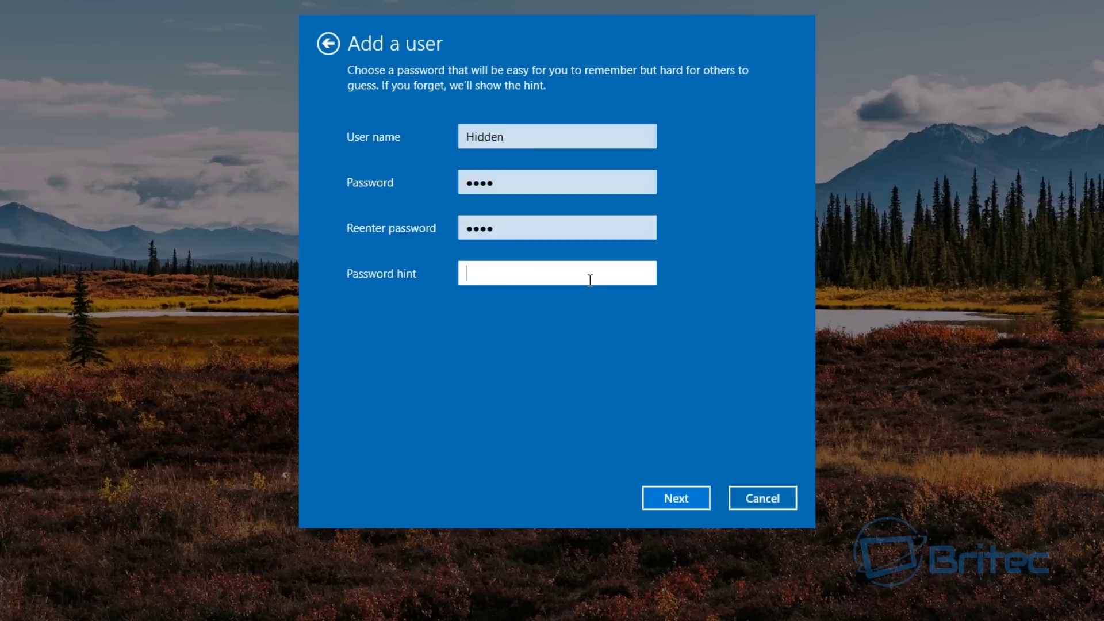
type("paper")
left_click(688, 500)
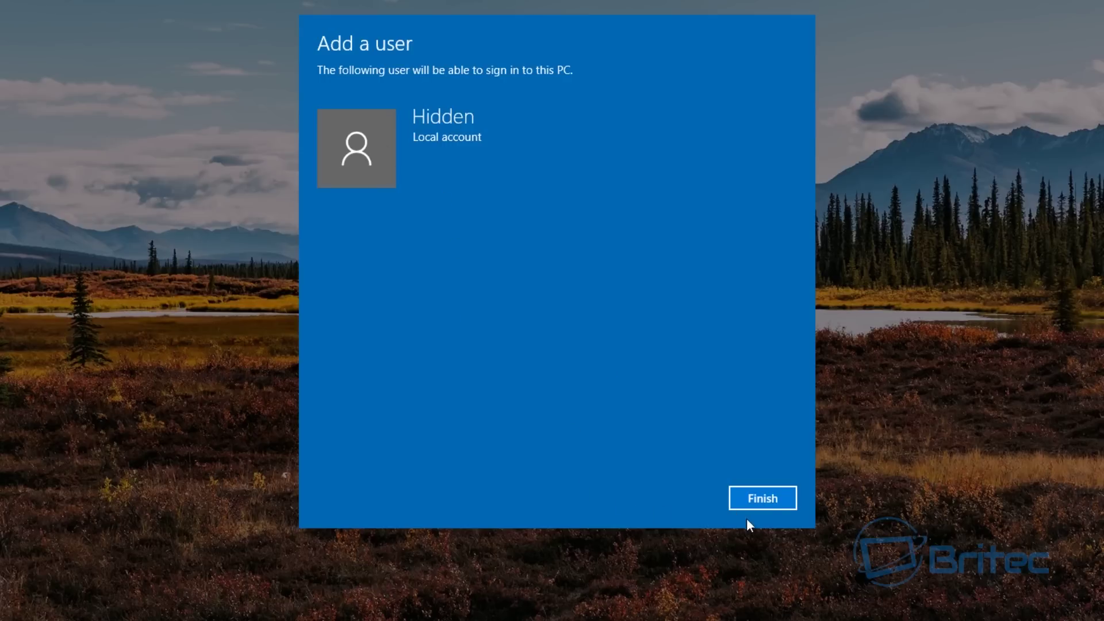
Finish adding the Hidden account and open its properties
left_click(772, 496)
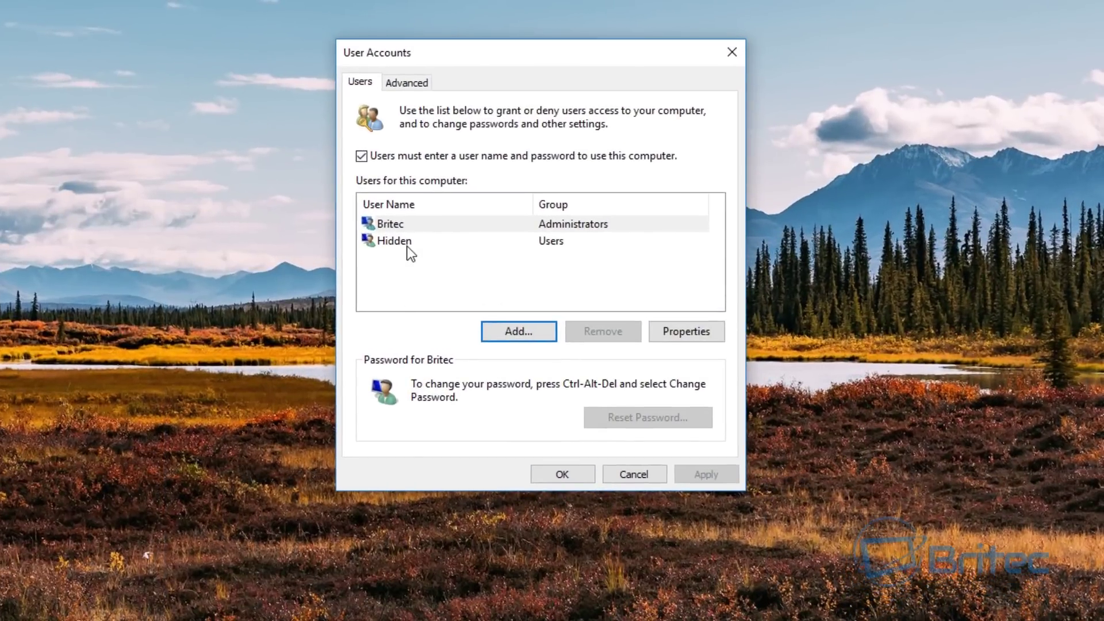
left_click(401, 241)
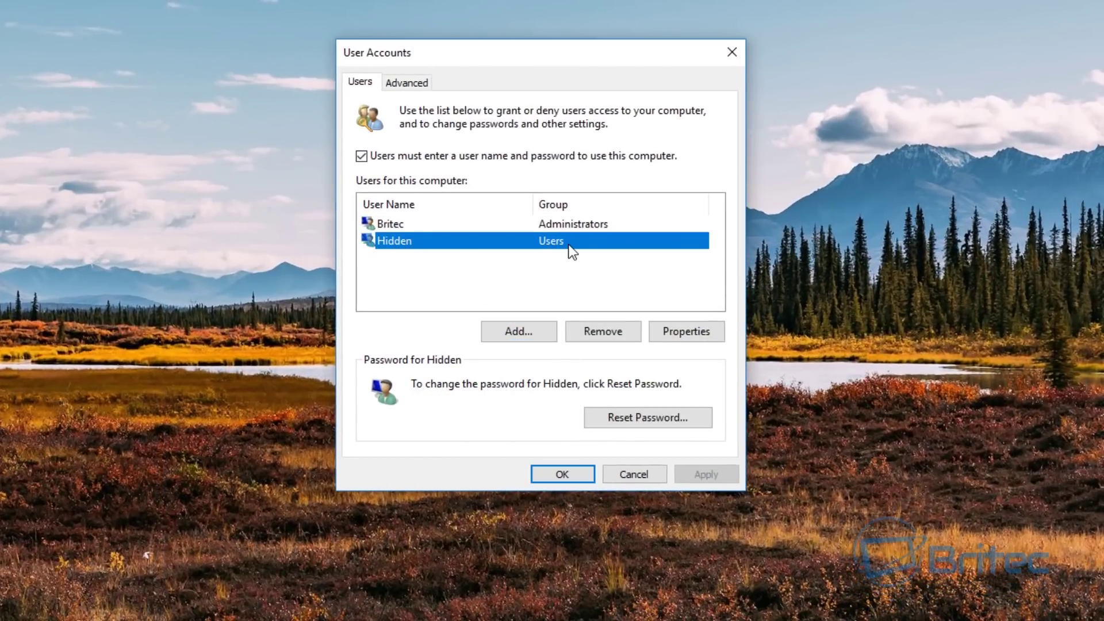
double_click(415, 245)
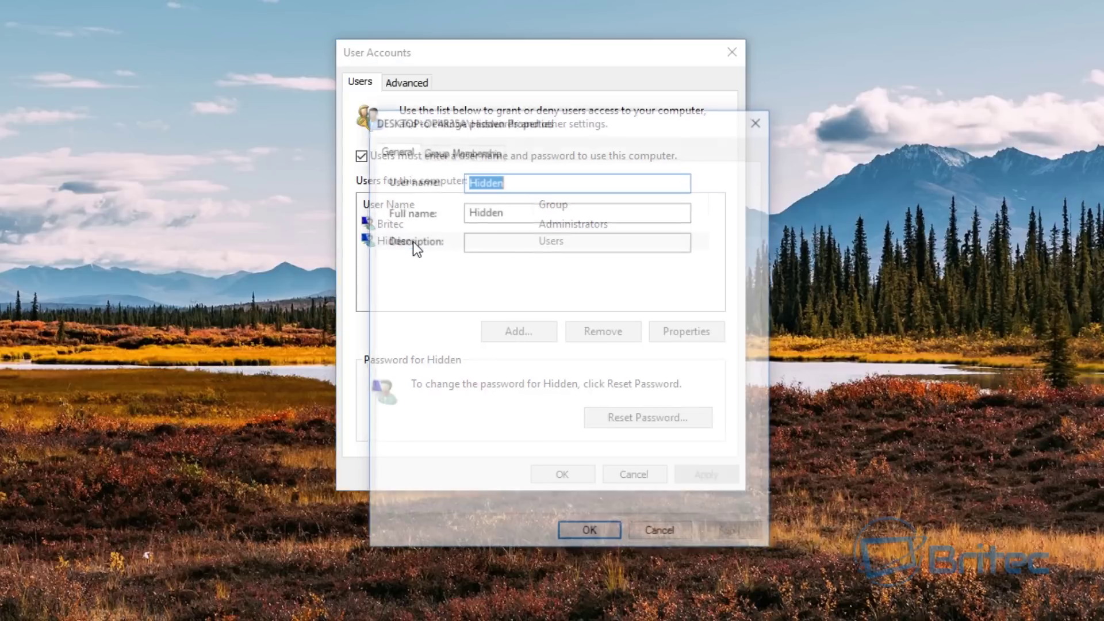
left_click_drag(529, 114, 518, 81)
Set Hidden's group membership to Administrator, apply, and close User Accounts
left_click(430, 109)
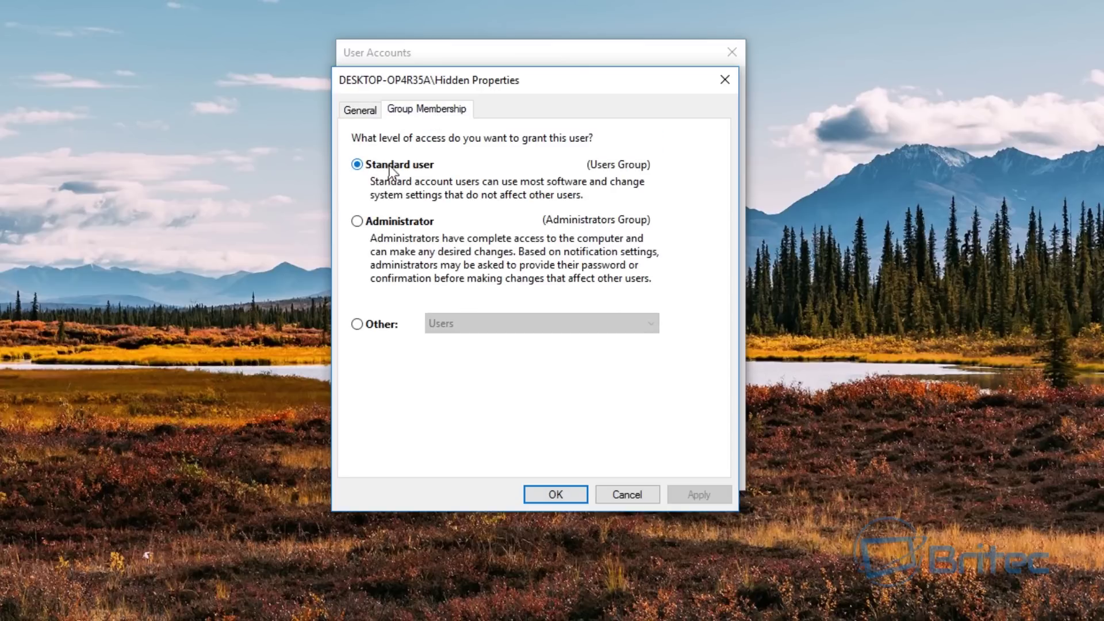
left_click(375, 223)
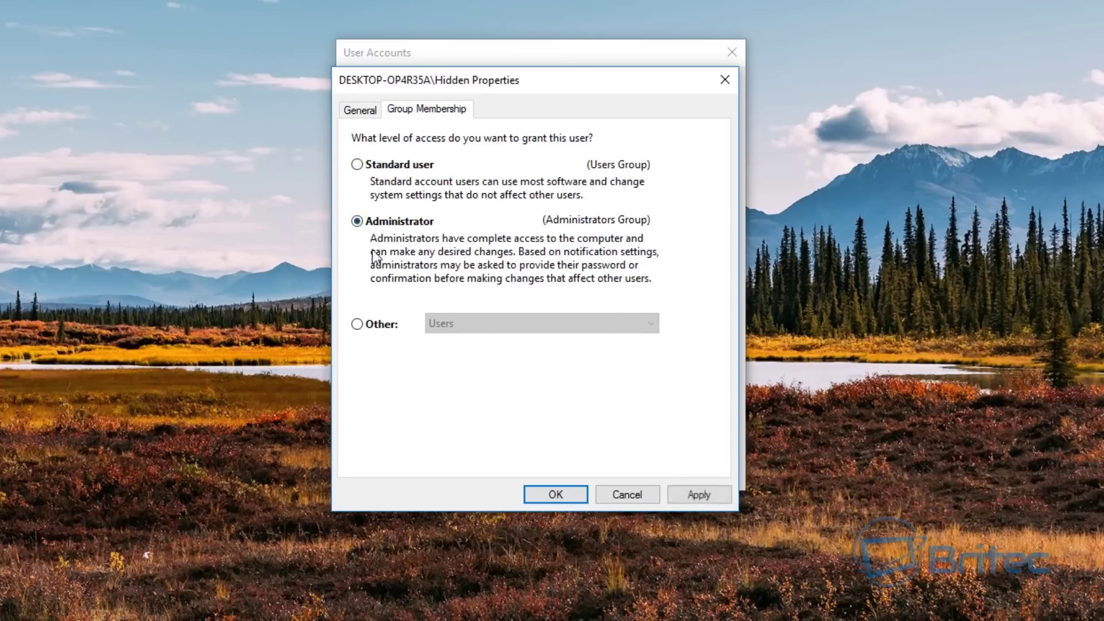
left_click(696, 494)
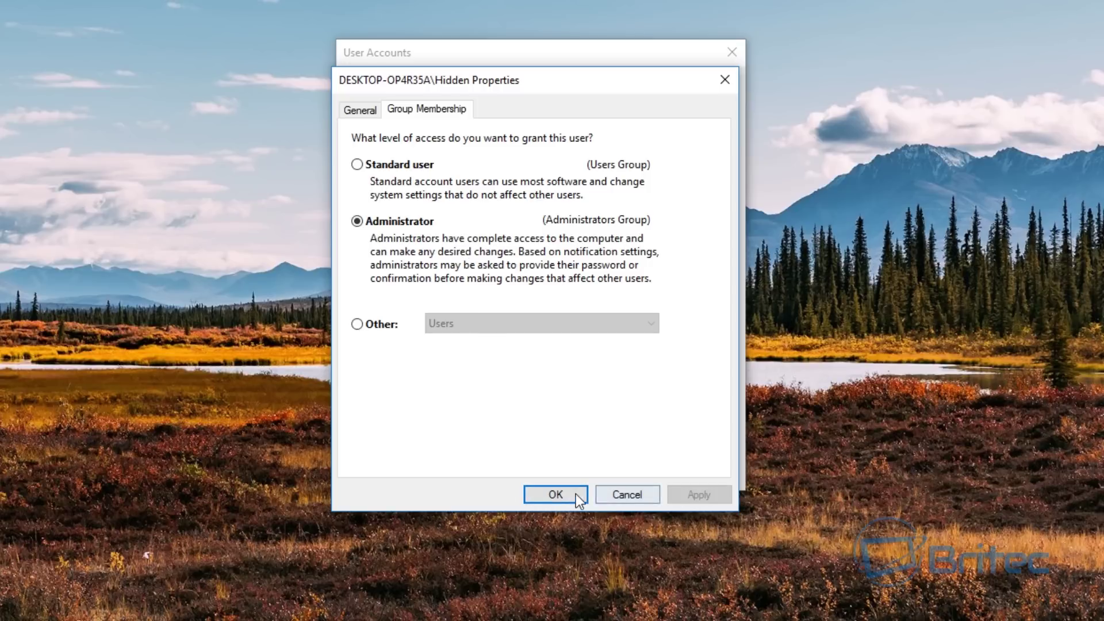
left_click(575, 494)
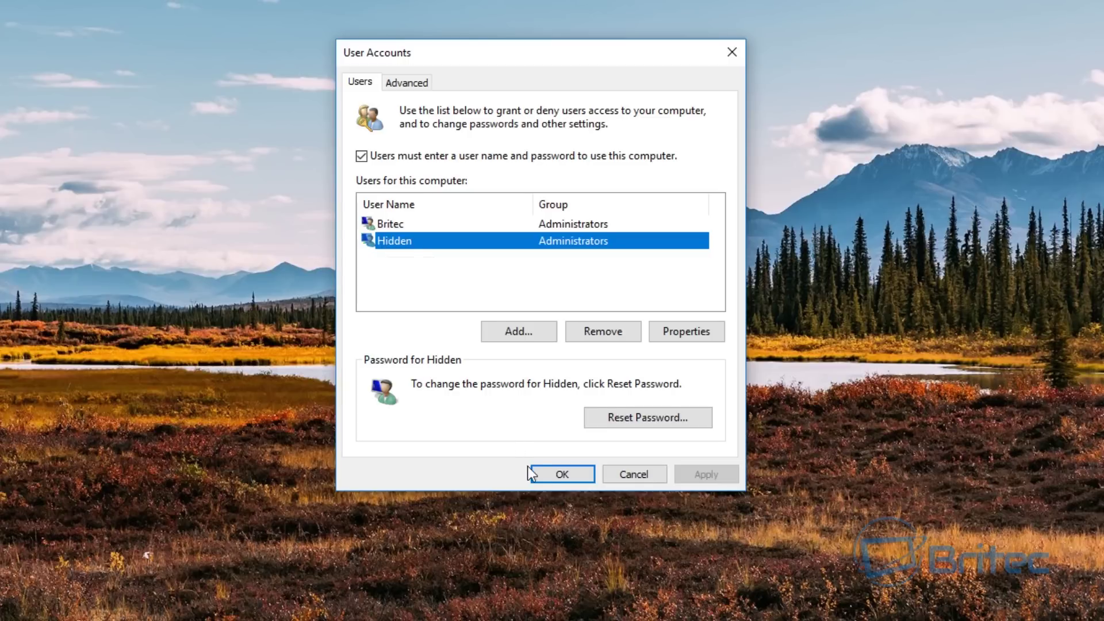
left_click(545, 473)
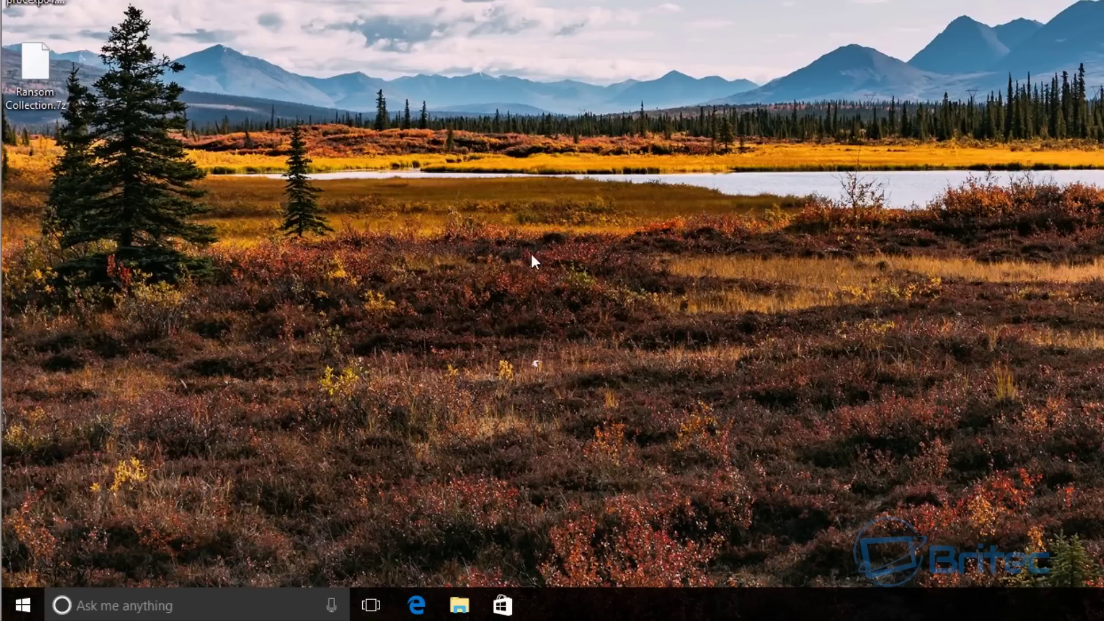
Launch regedit from the Run box and approve the administrator prompt
right_click(37, 604)
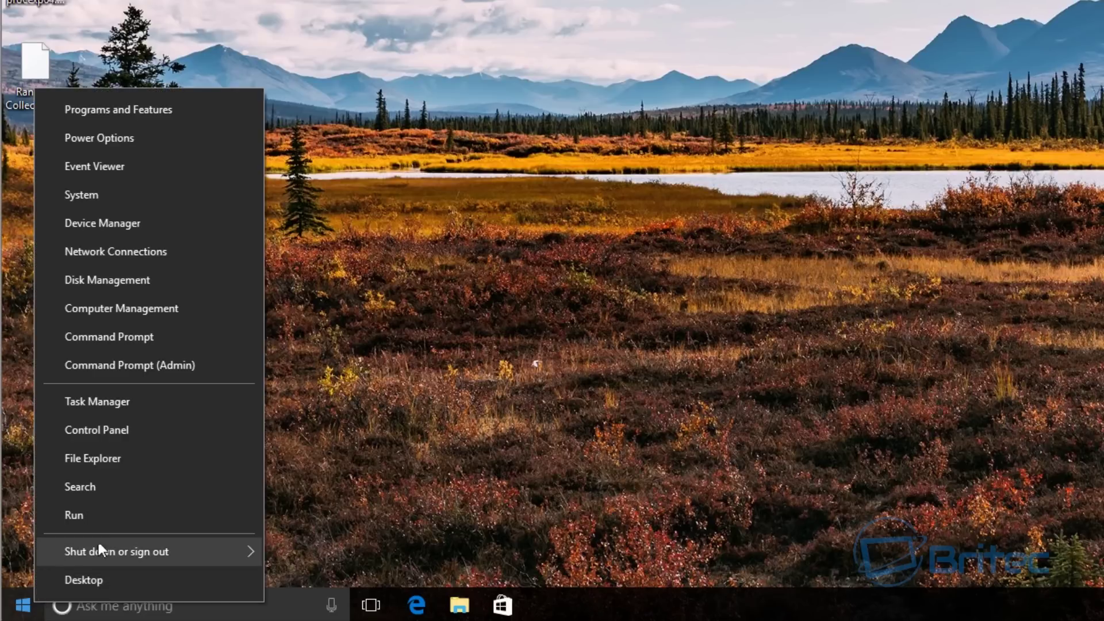
left_click(107, 515)
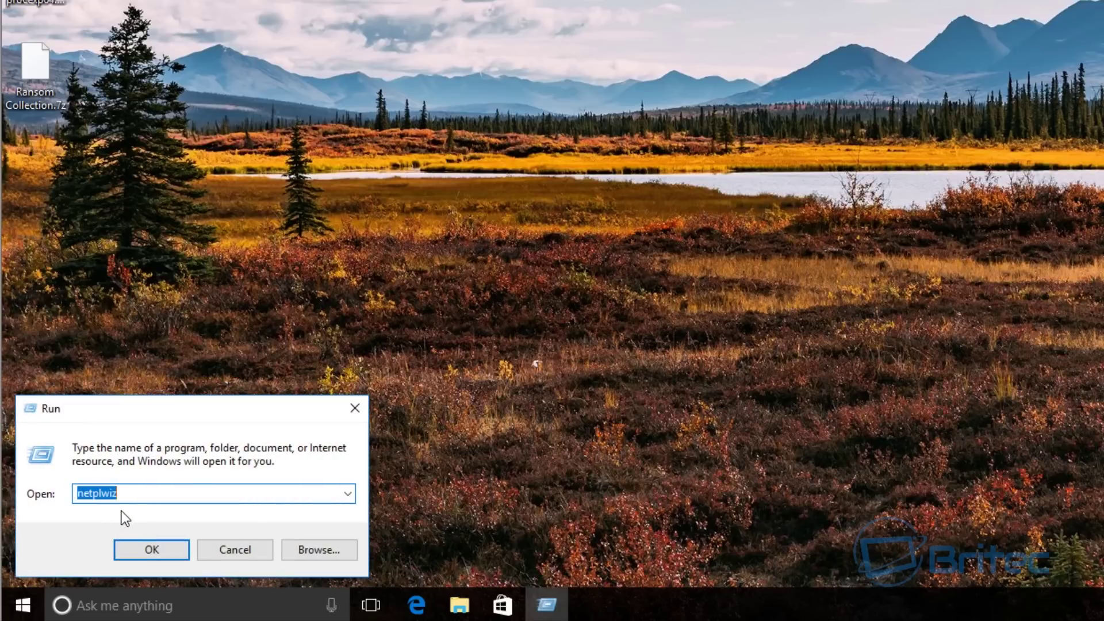
type("regedit")
left_click(121, 511)
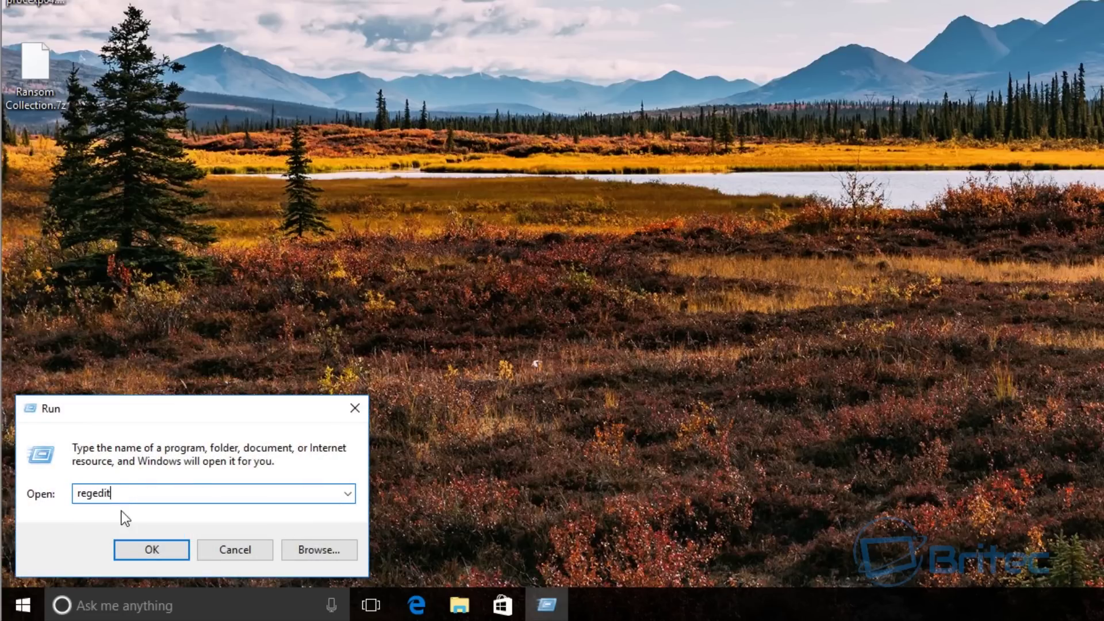
left_click(154, 549)
left_click(820, 235)
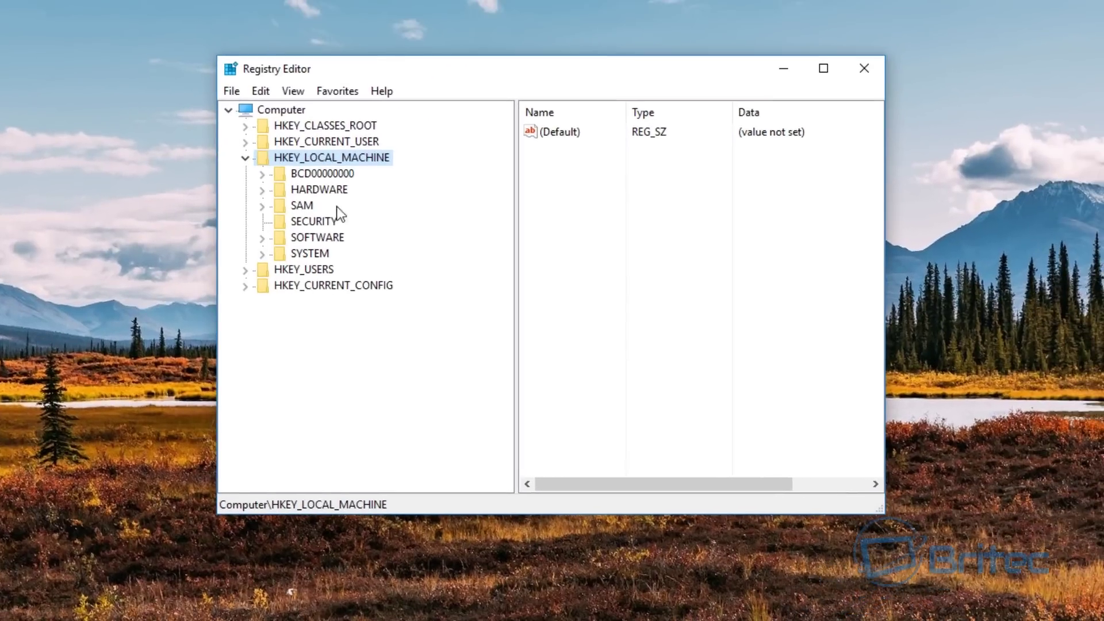
Expand HKEY_LOCAL_MACHINE\SOFTWARE and its Microsoft subkey
left_click(337, 238)
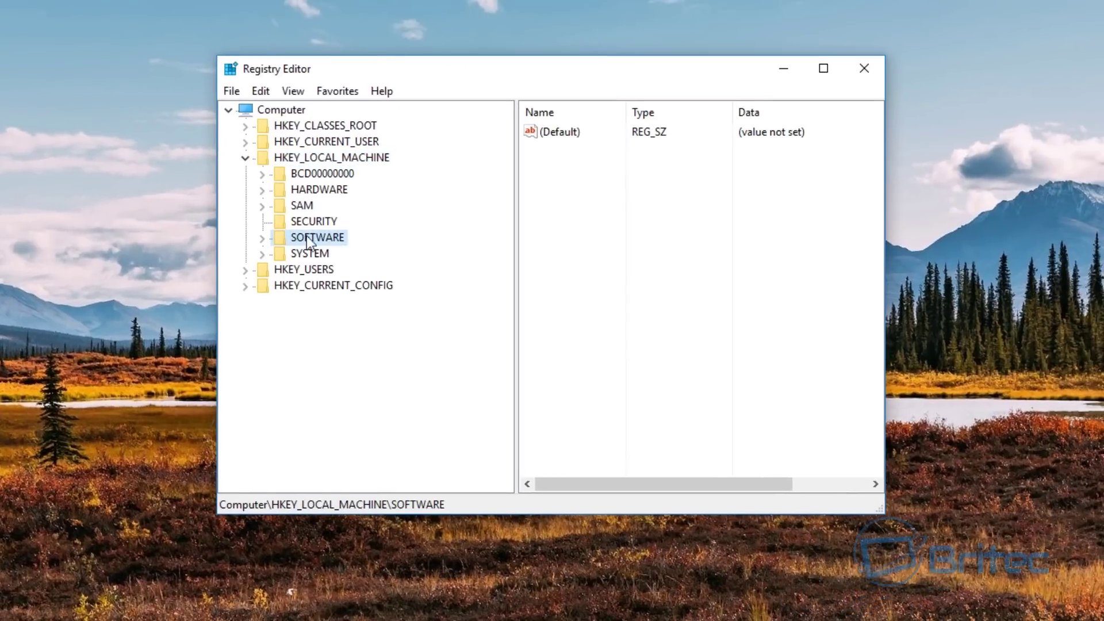
left_click(267, 241)
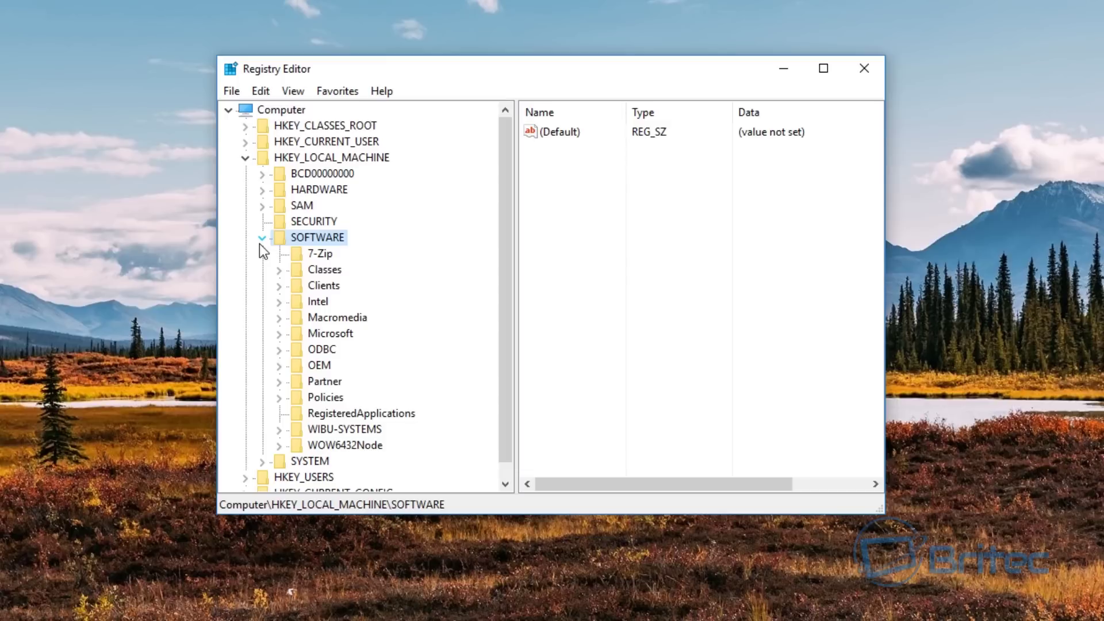
left_click(284, 337)
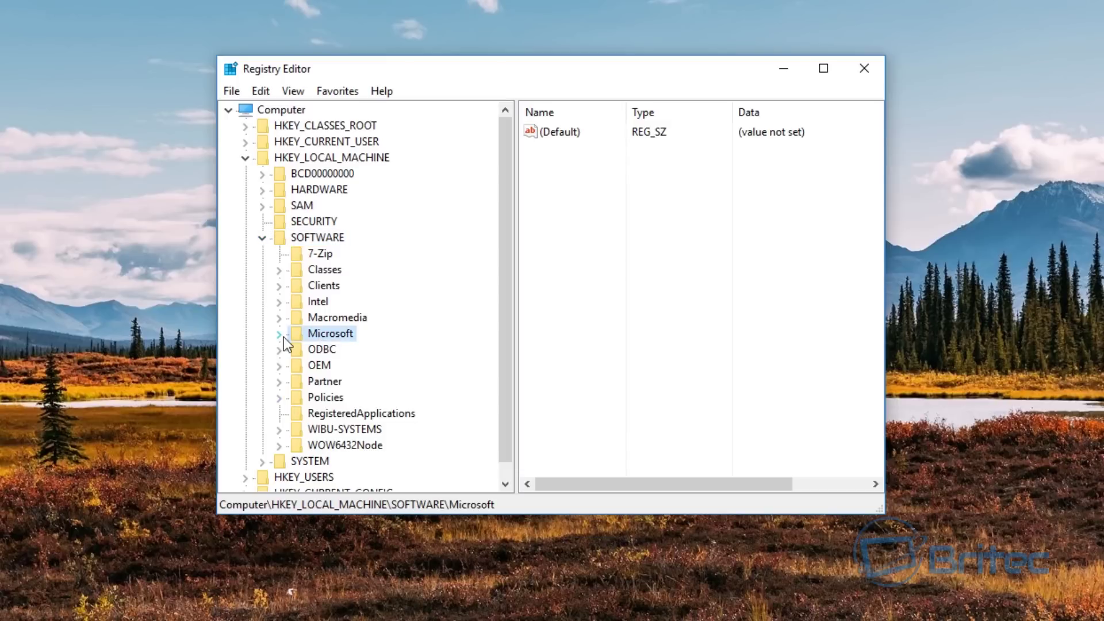
left_click(279, 334)
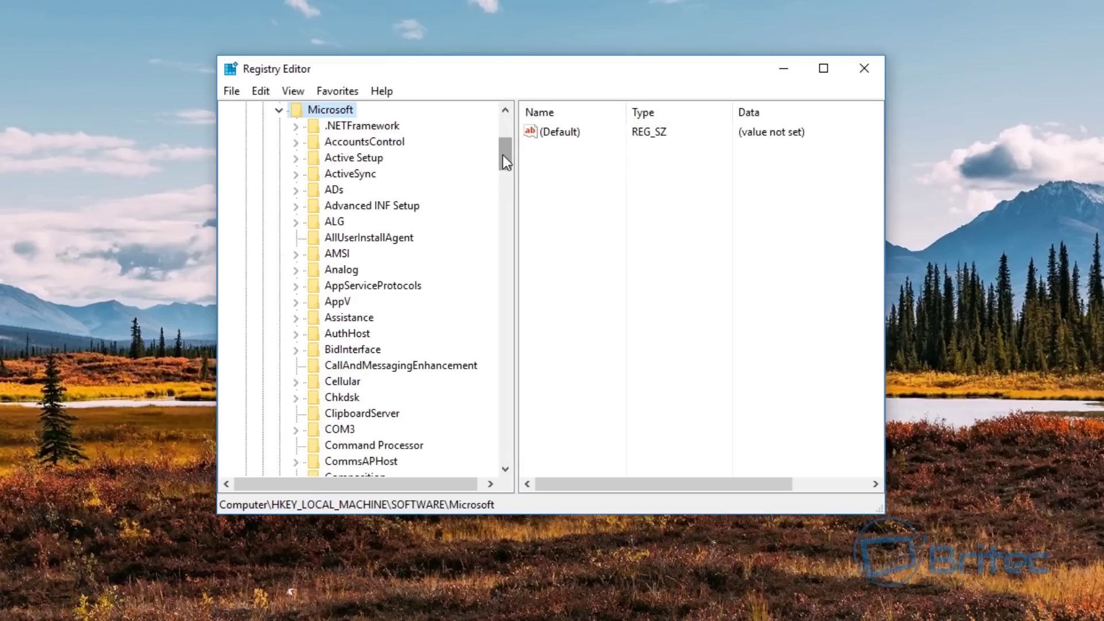
left_click_drag(504, 160, 477, 416)
Expand Windows NT > CurrentVersion, then select and expand Winlogon
left_click(359, 381)
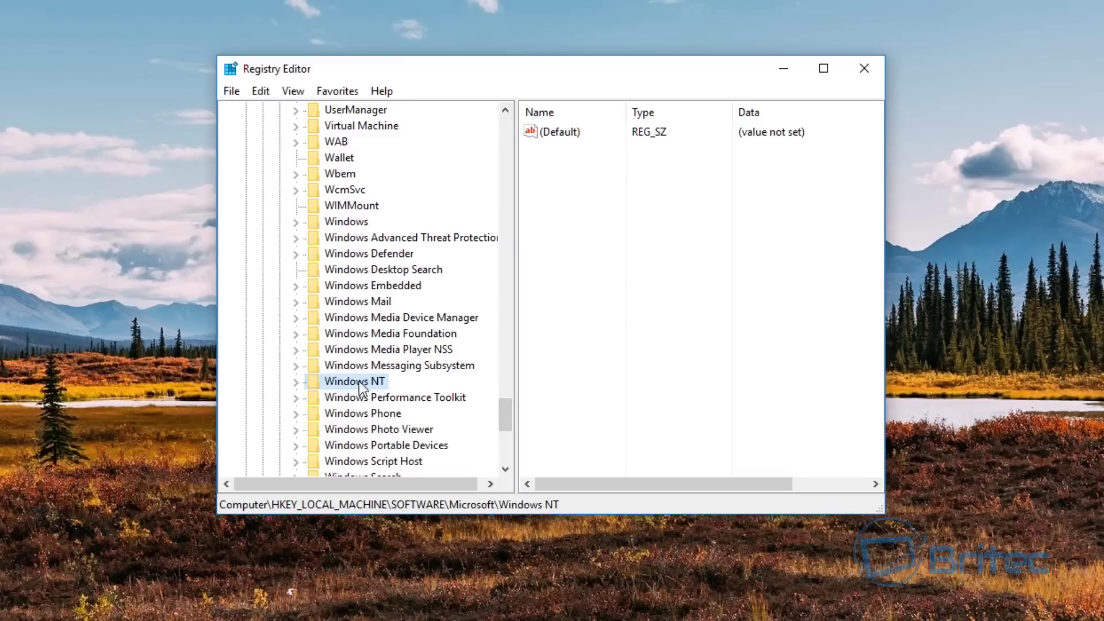
left_click(296, 381)
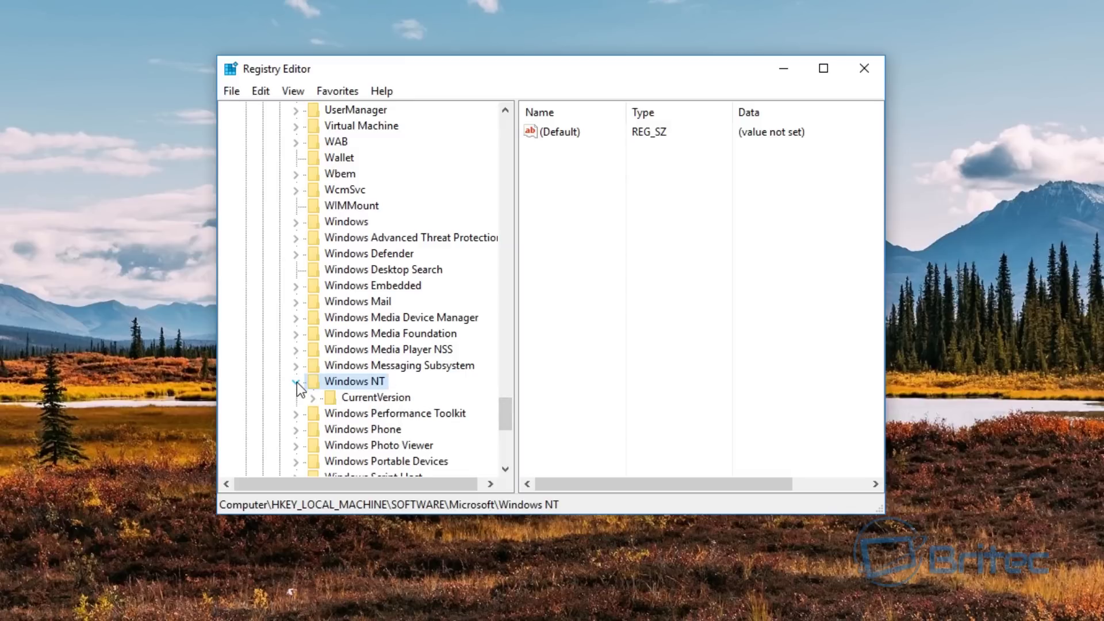
left_click(375, 398)
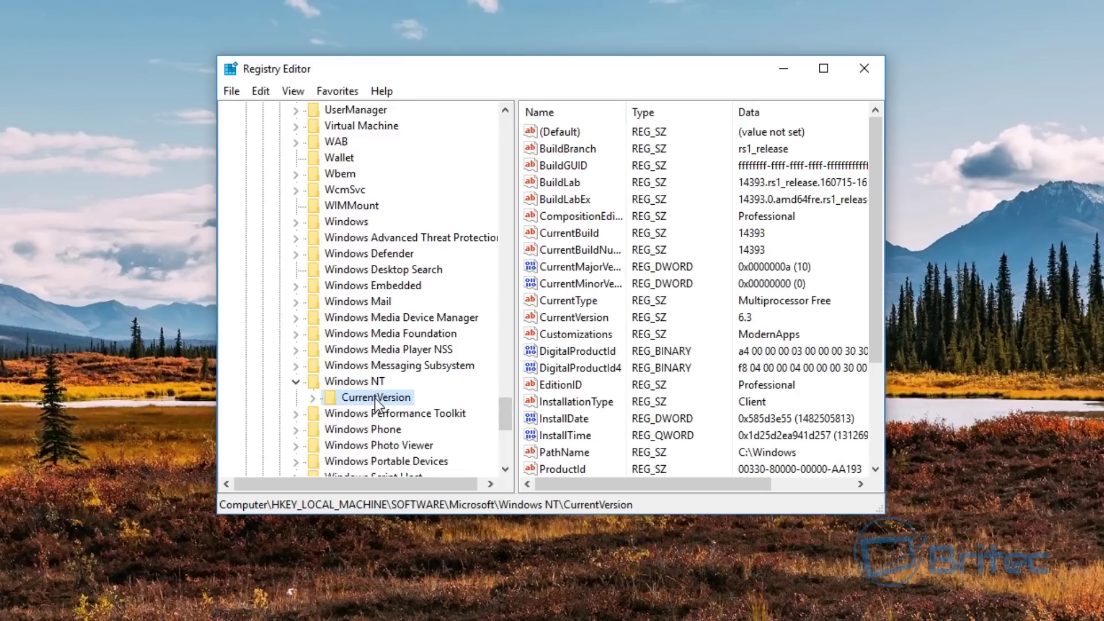
left_click(312, 398)
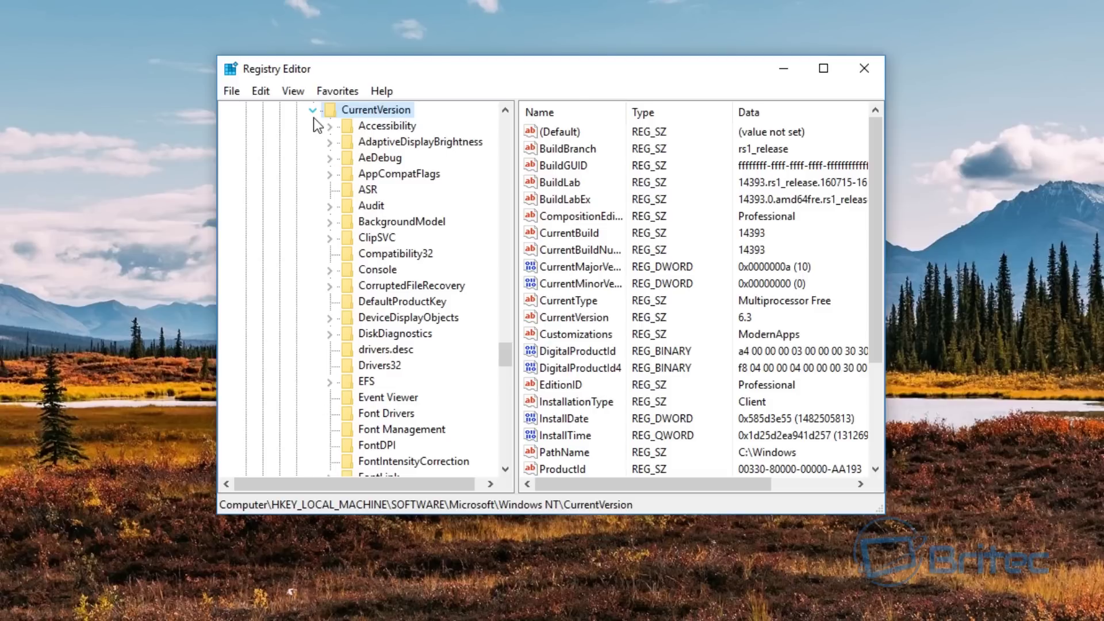
left_click_drag(502, 348, 499, 422)
left_click(382, 381)
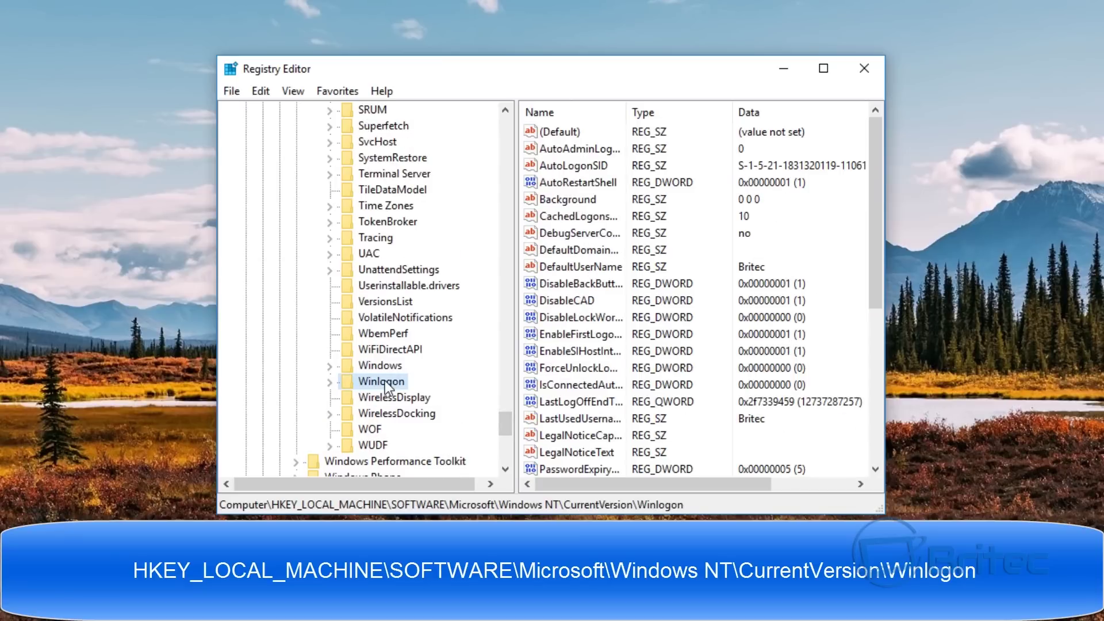
left_click(328, 381)
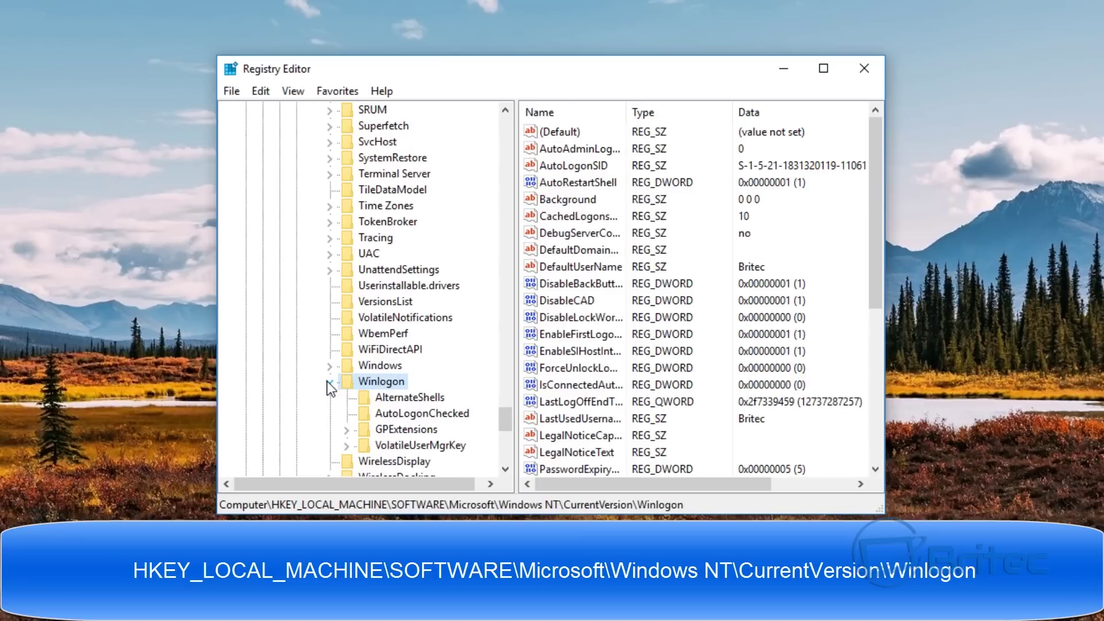
Create a new key named SpecialAccounts under Winlogon
right_click(382, 382)
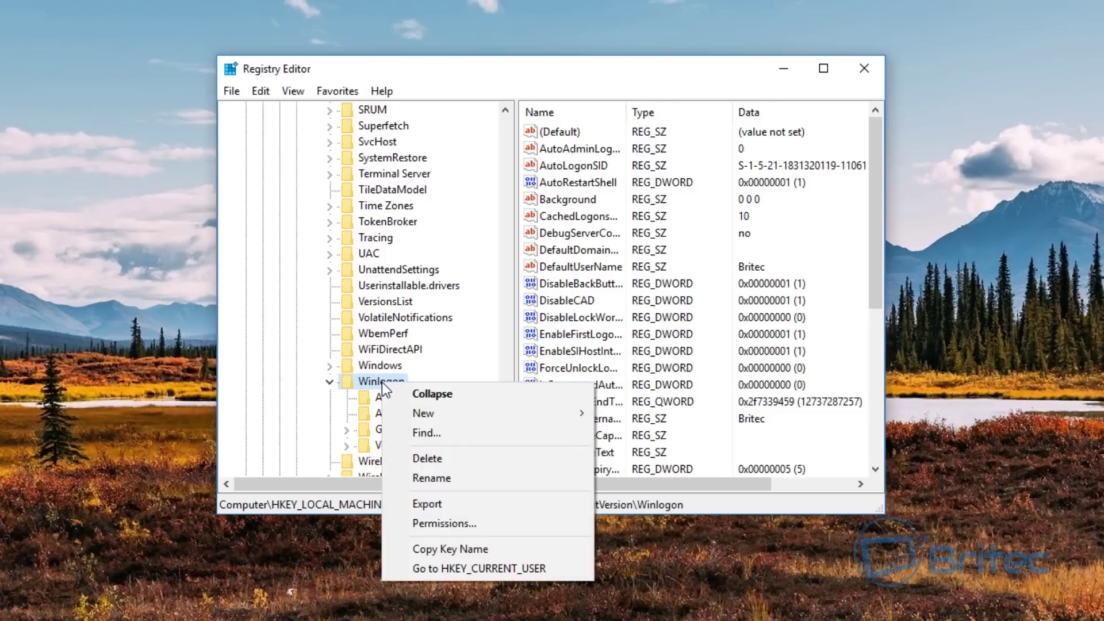
mouse_move(437, 415)
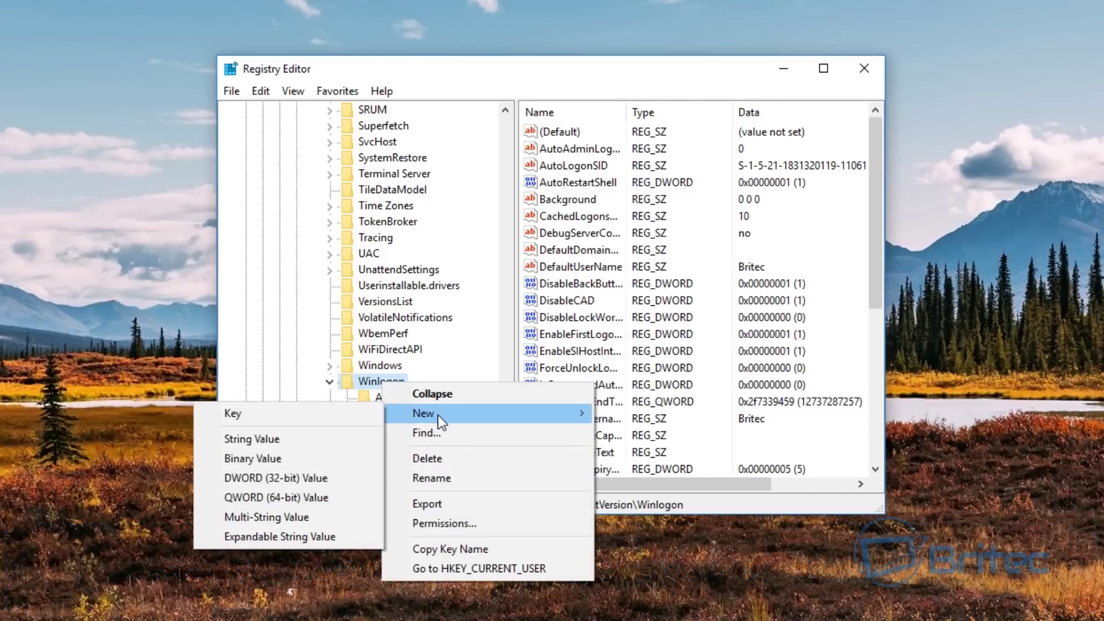
left_click(309, 415)
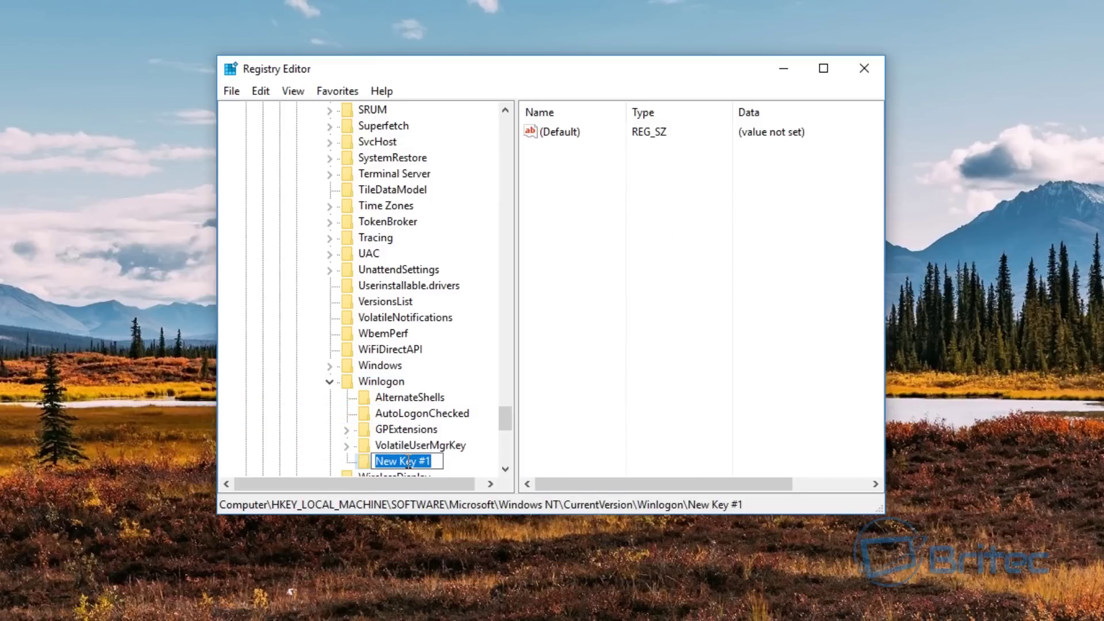
type("S")
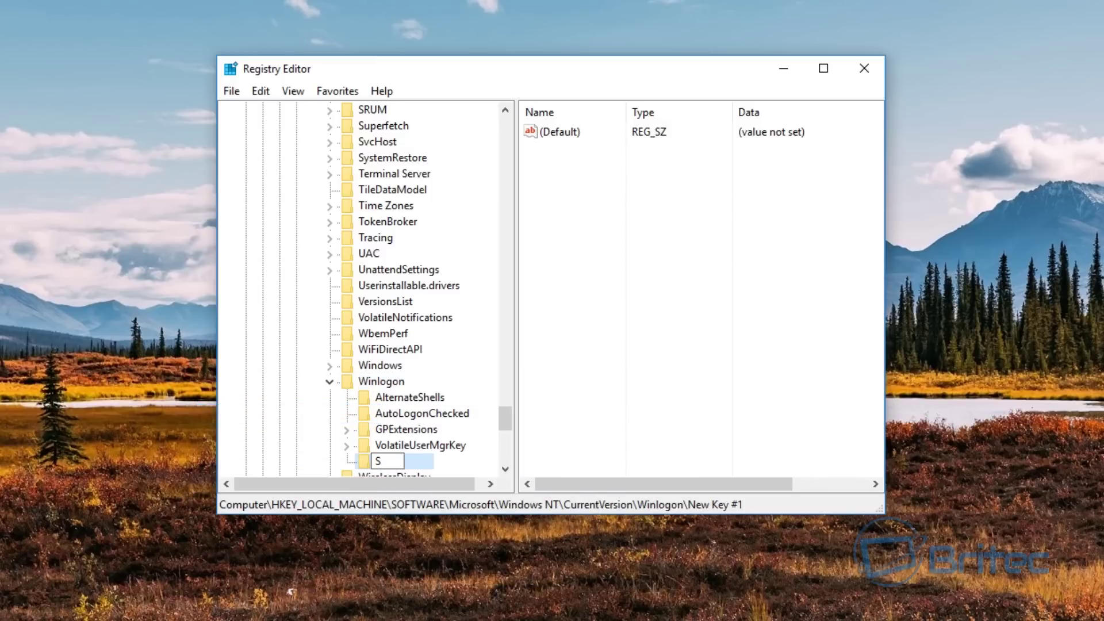
type("pecialAcc")
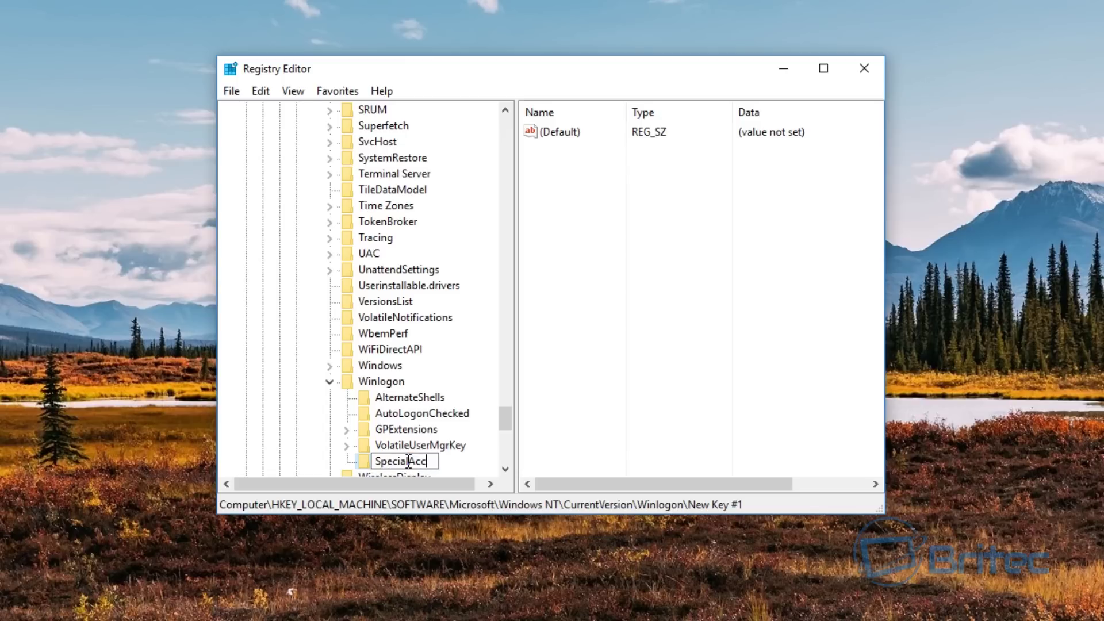
type("ounts")
key("Return")
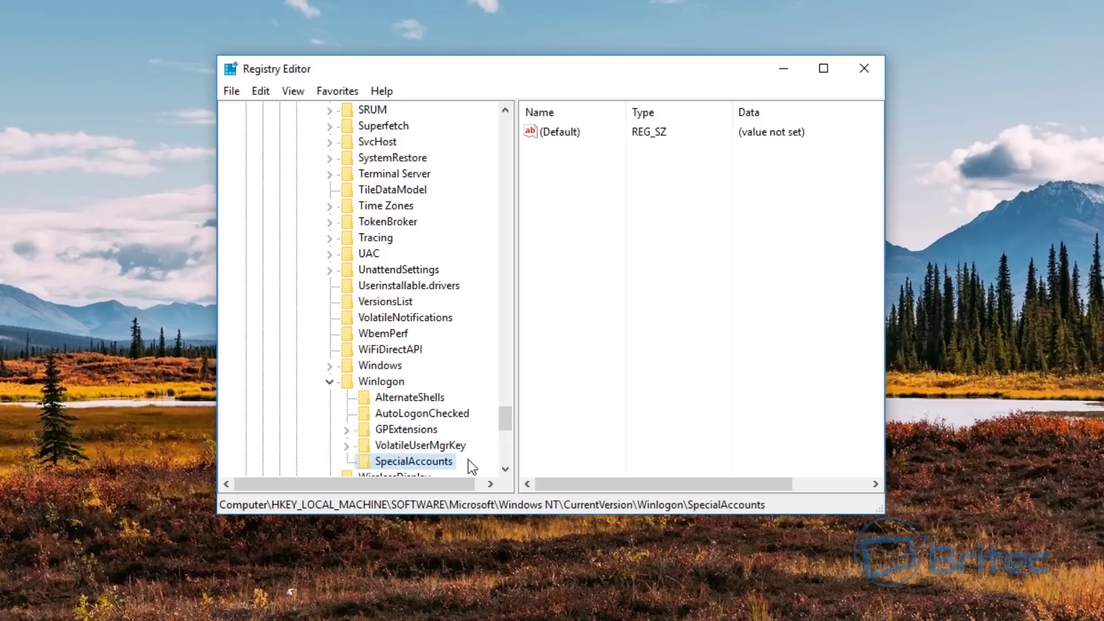
right_click(391, 461)
key("Escape")
left_click_drag(506, 420, 506, 429)
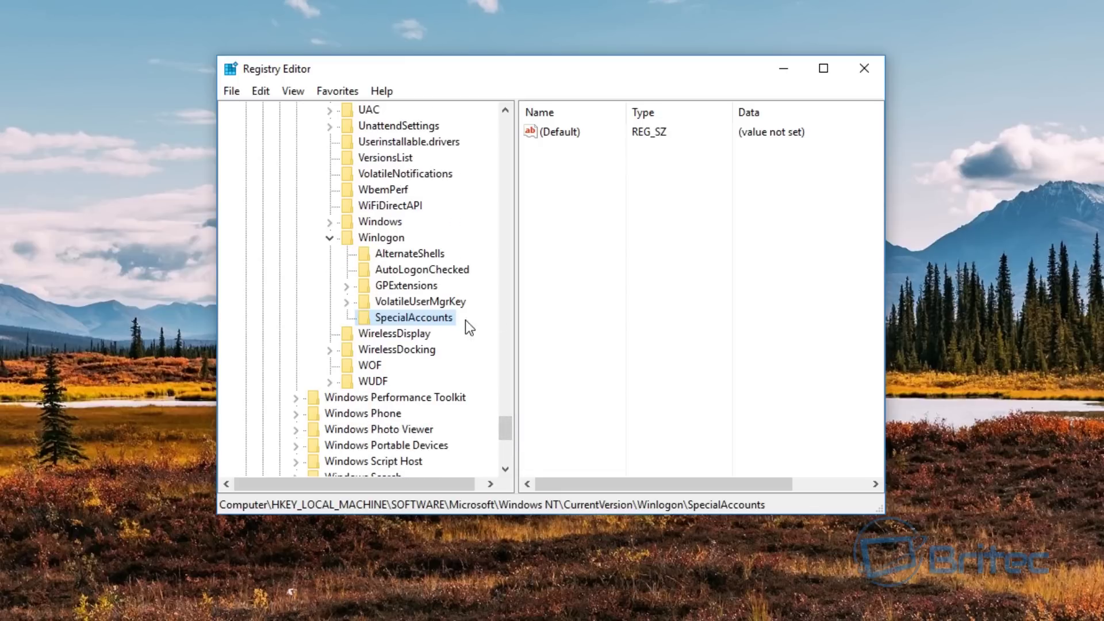
Create a UserList key inside SpecialAccounts and select it
right_click(412, 318)
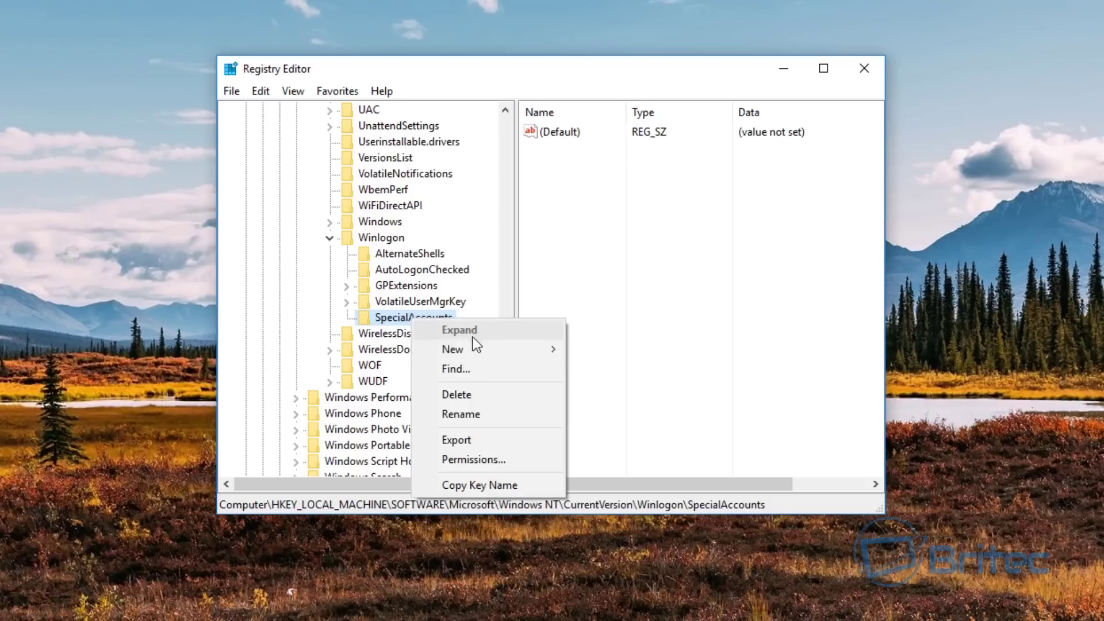
mouse_move(475, 349)
left_click(344, 349)
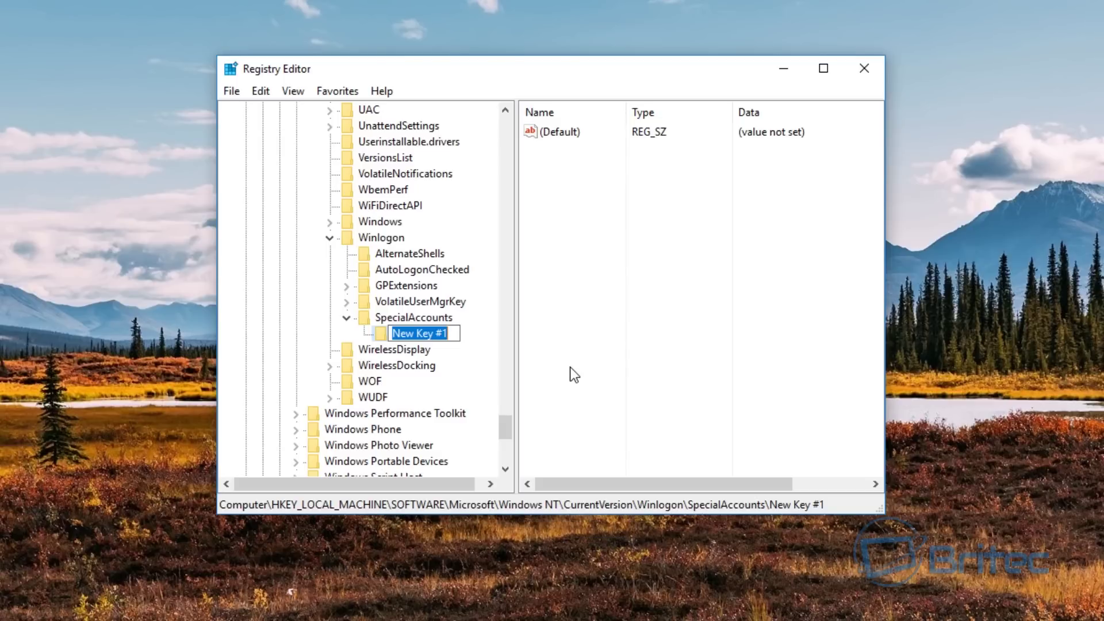
type("Us")
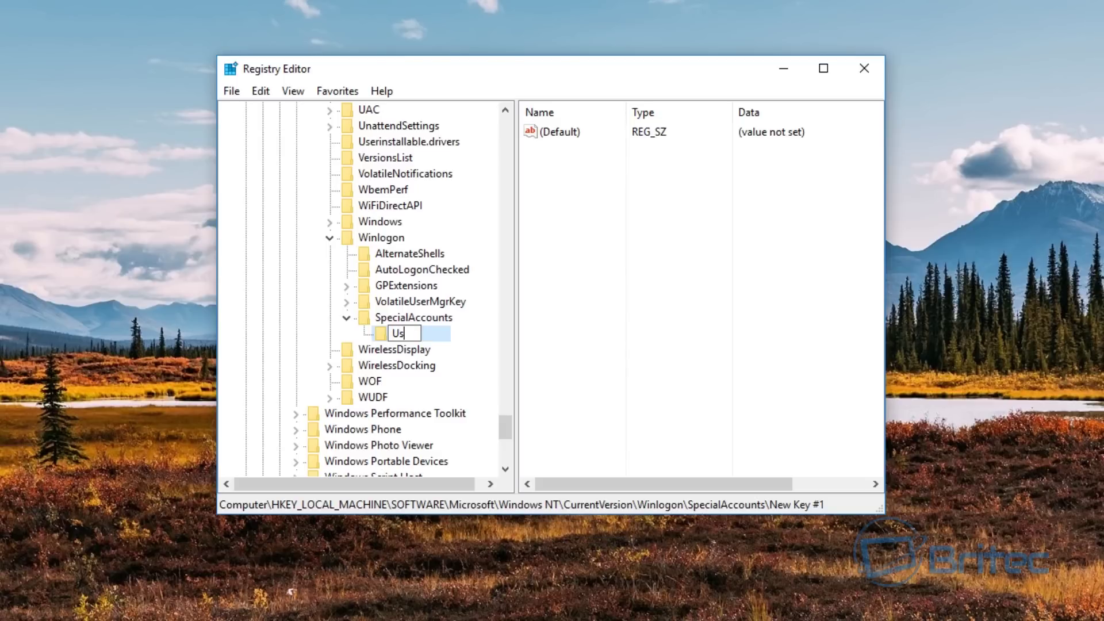
type("erList")
left_click(381, 334)
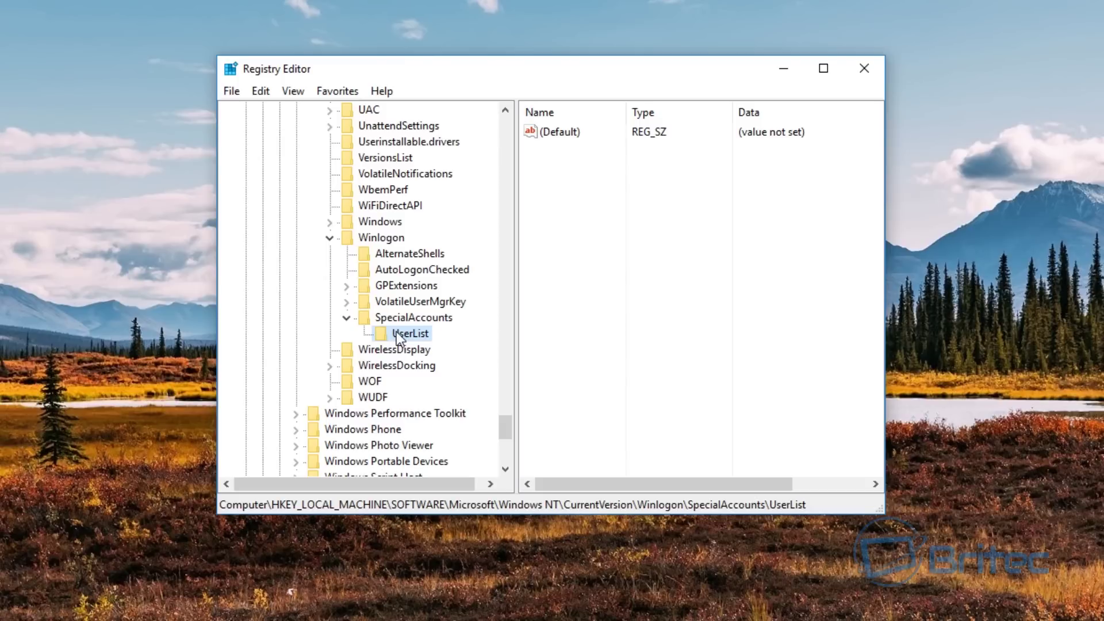
left_click(399, 317)
left_click(415, 336)
Add a new DWORD (32-bit) value named Hidden in UserList
right_click(613, 303)
mouse_move(681, 316)
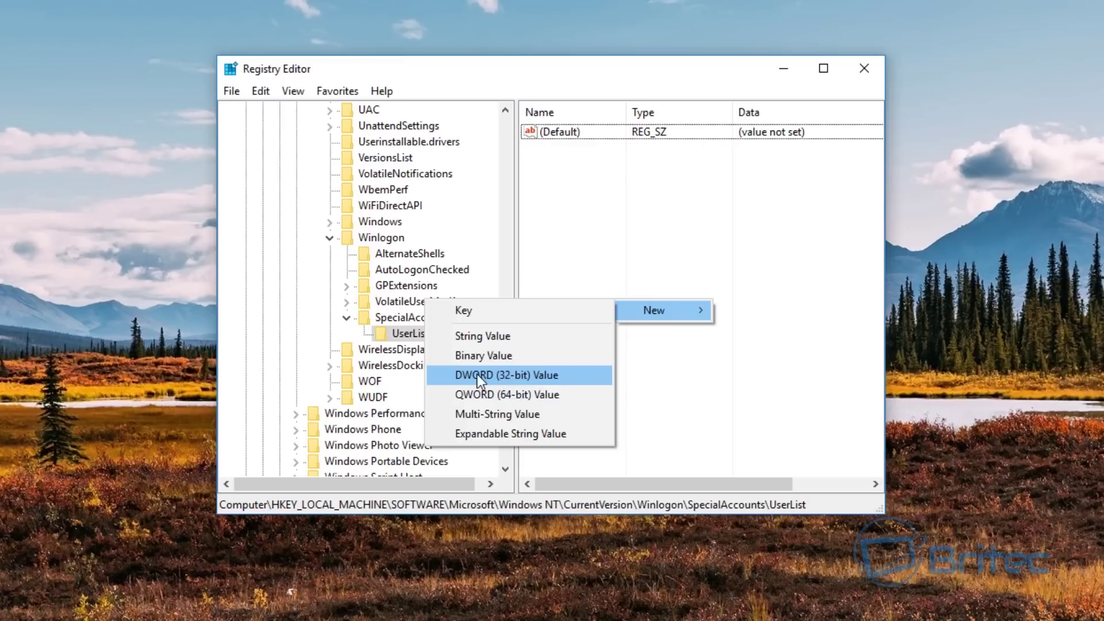
left_click(516, 375)
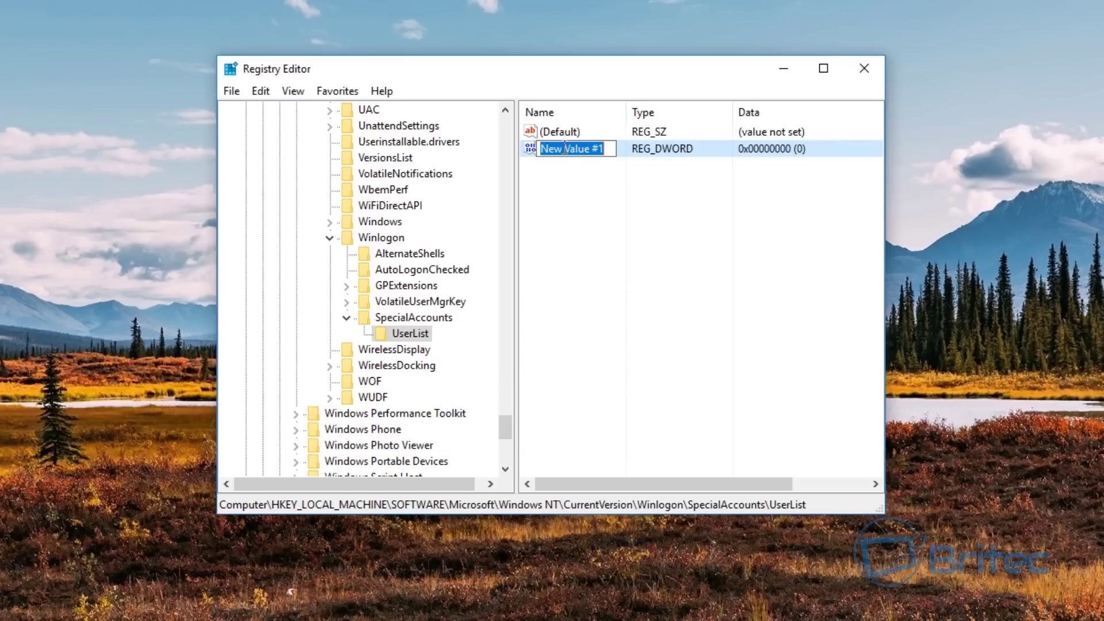
type("Hidd")
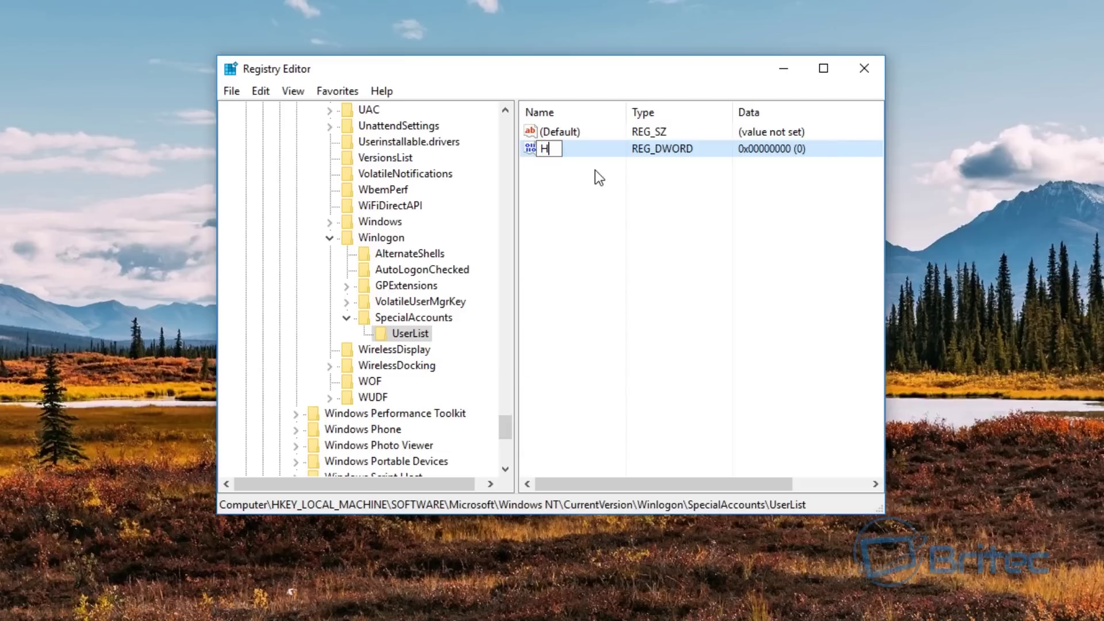
key("Return")
Keep Hidden's value data at 0 and minimize Registry Editor
left_click(557, 149)
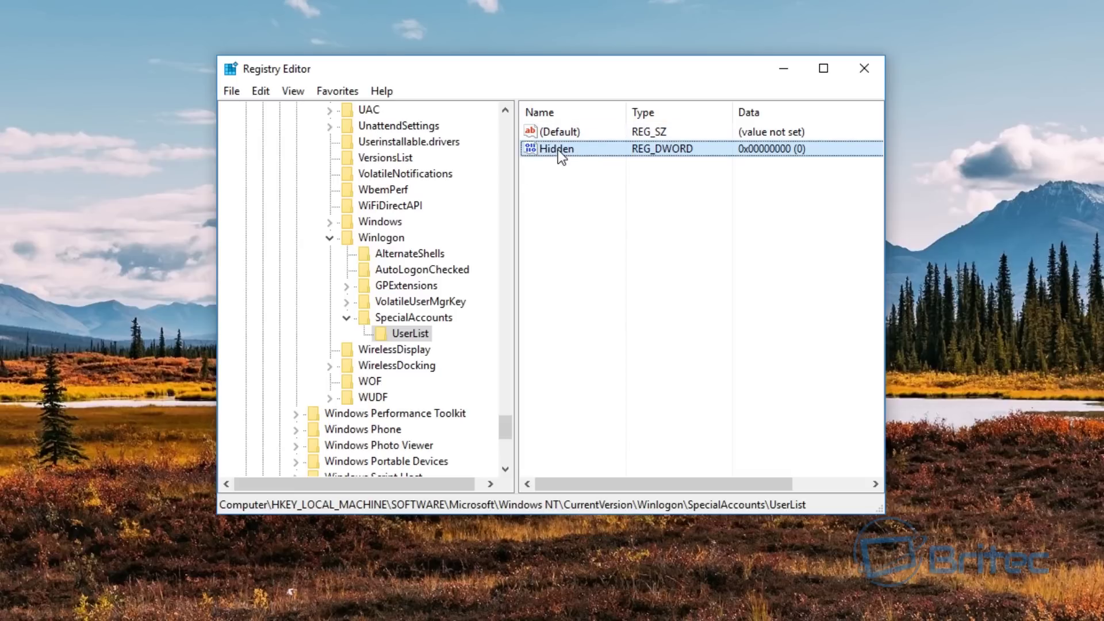
double_click(558, 150)
left_click_drag(377, 150, 390, 190)
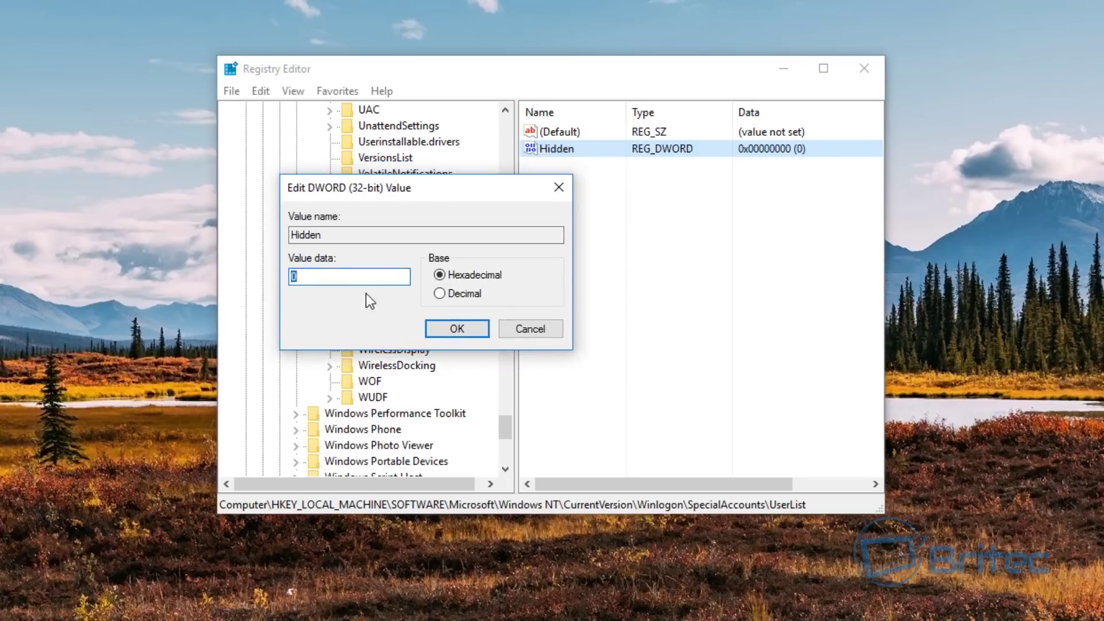
left_click(456, 333)
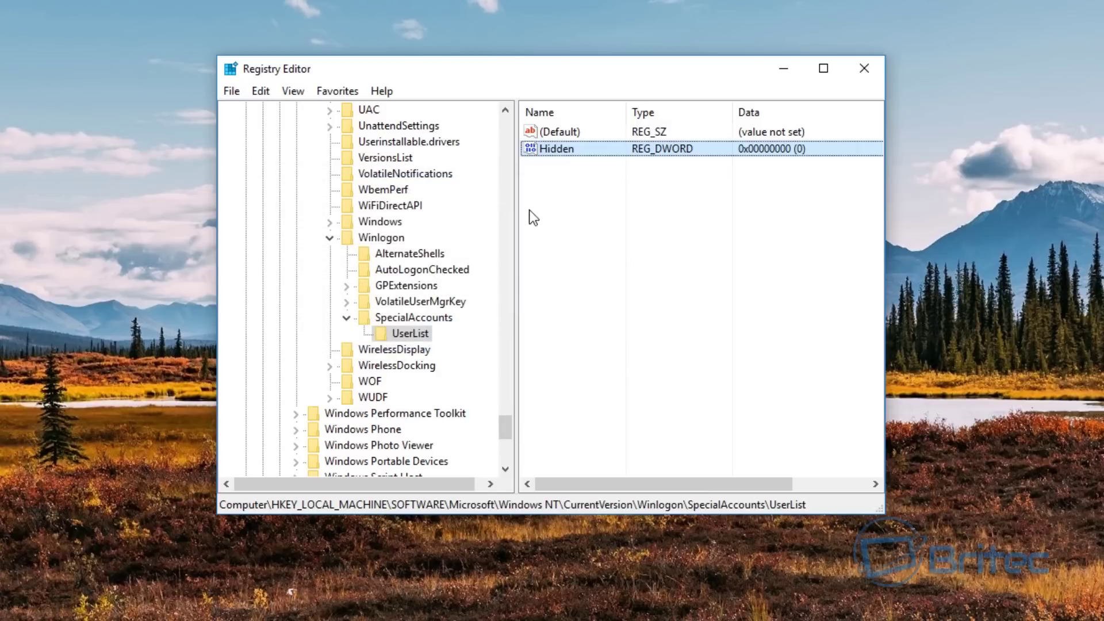
left_click(782, 74)
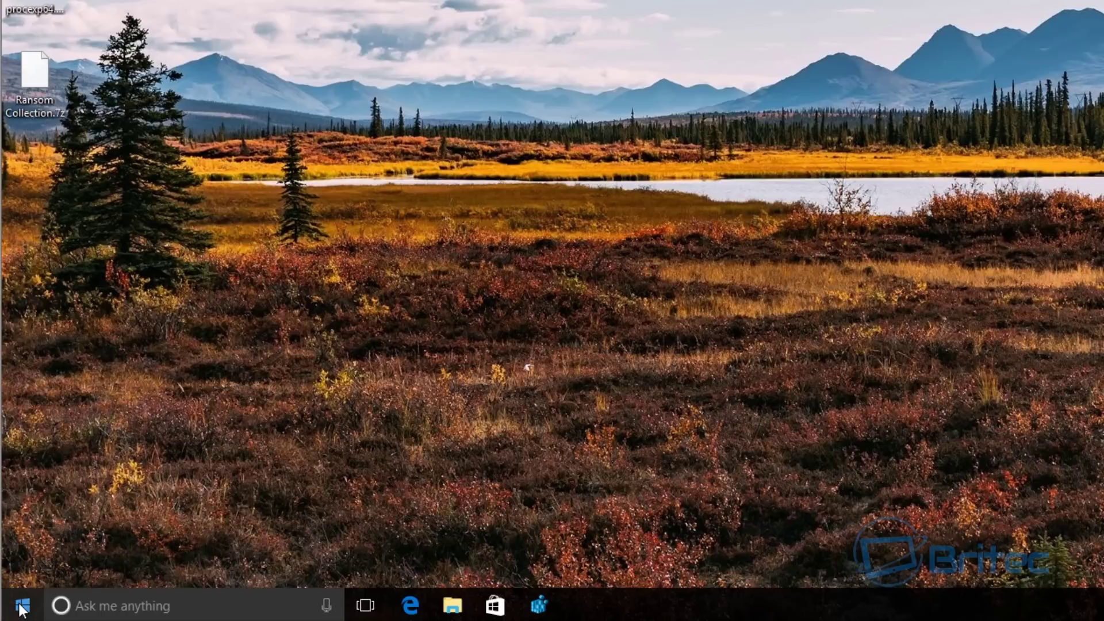
Open Control Panel's Manage Accounts list, confirm Hidden is absent, and close it
right_click(22, 606)
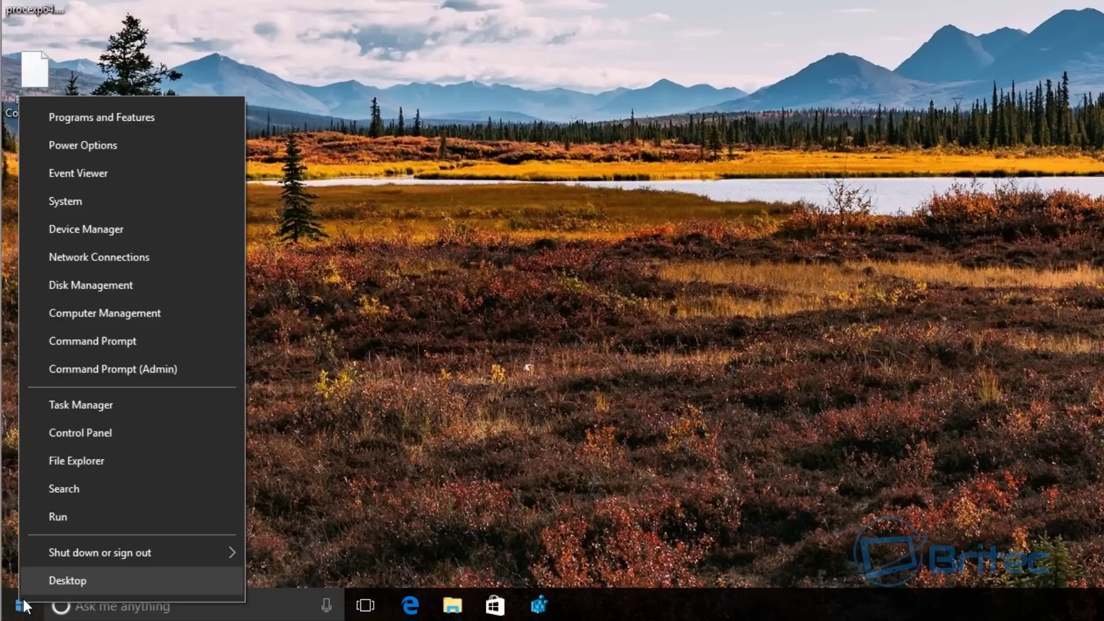
left_click(110, 432)
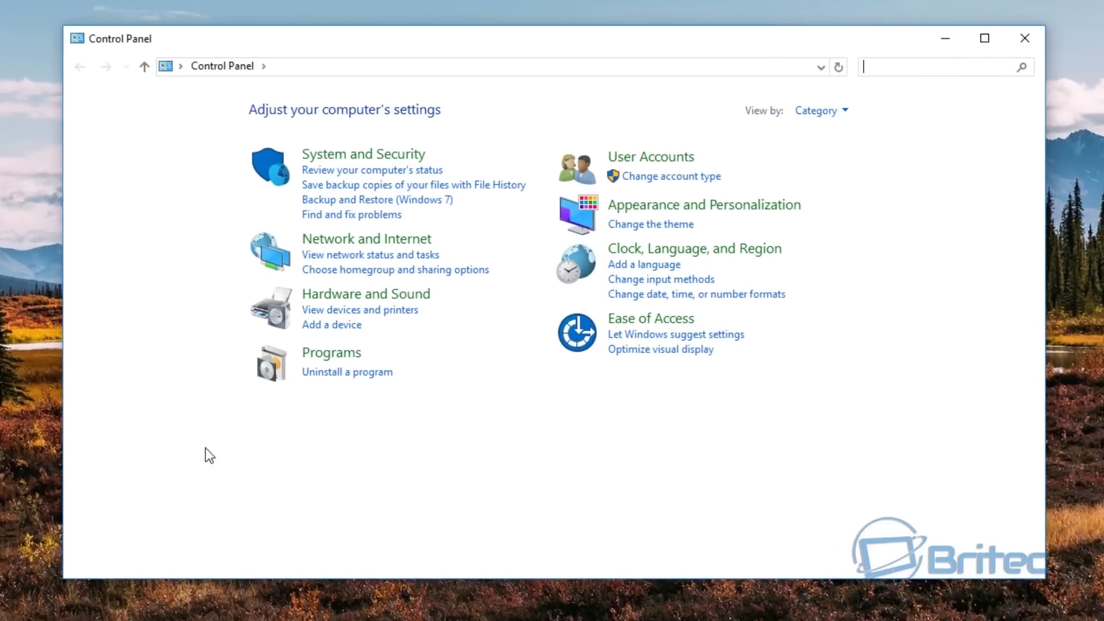
left_click(784, 69)
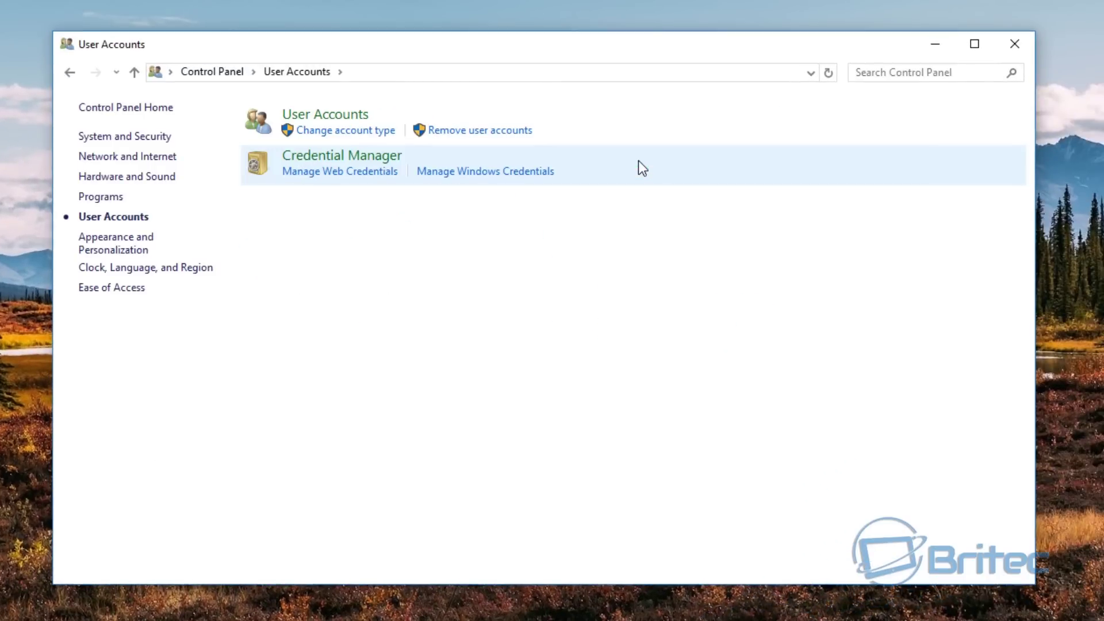
left_click(342, 117)
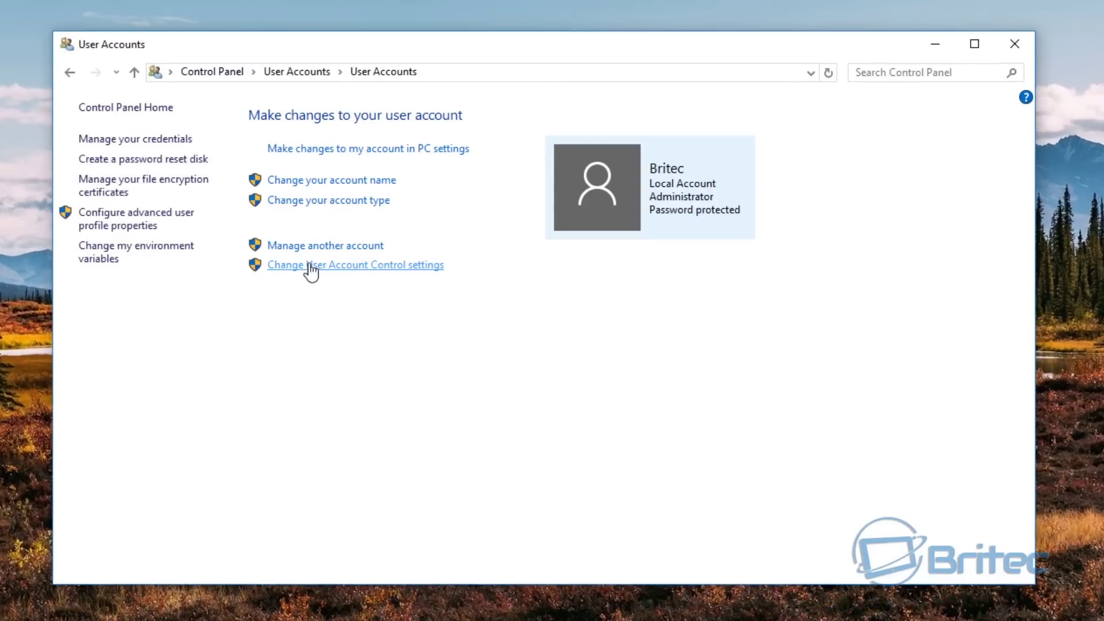
left_click(330, 247)
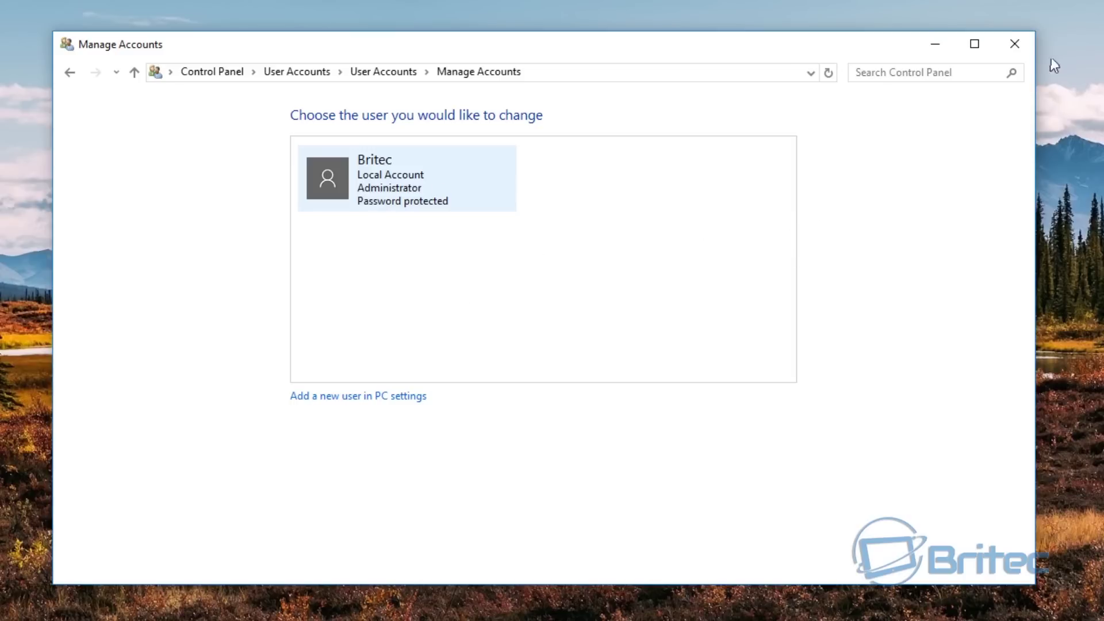
left_click(1015, 45)
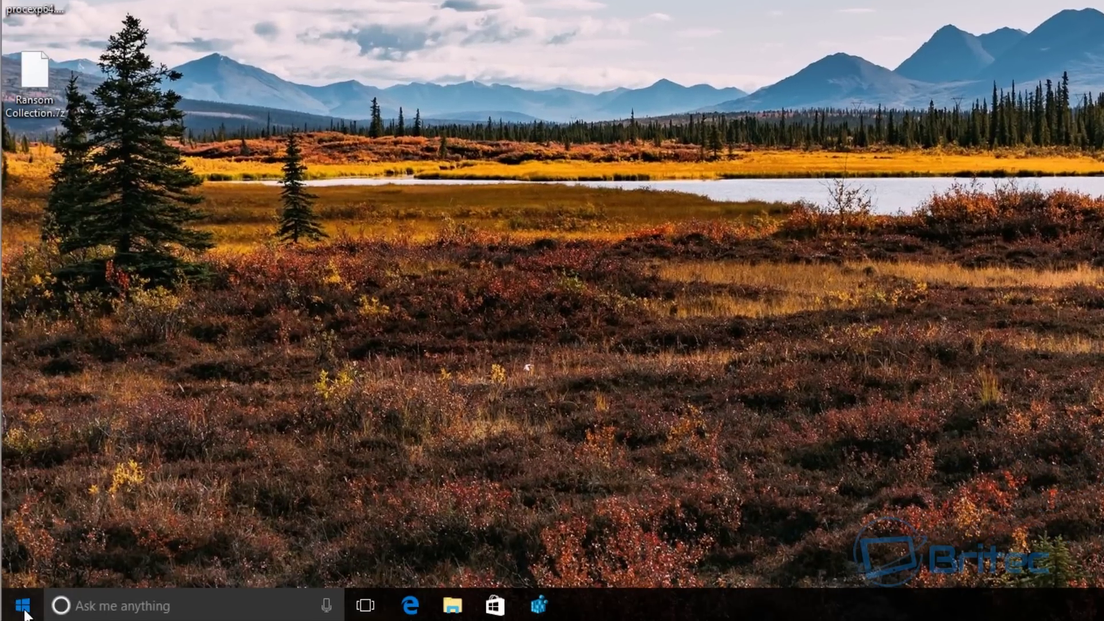
Check Settings > Accounts > Family & other people shows no Hidden user, then close Settings
left_click(23, 609)
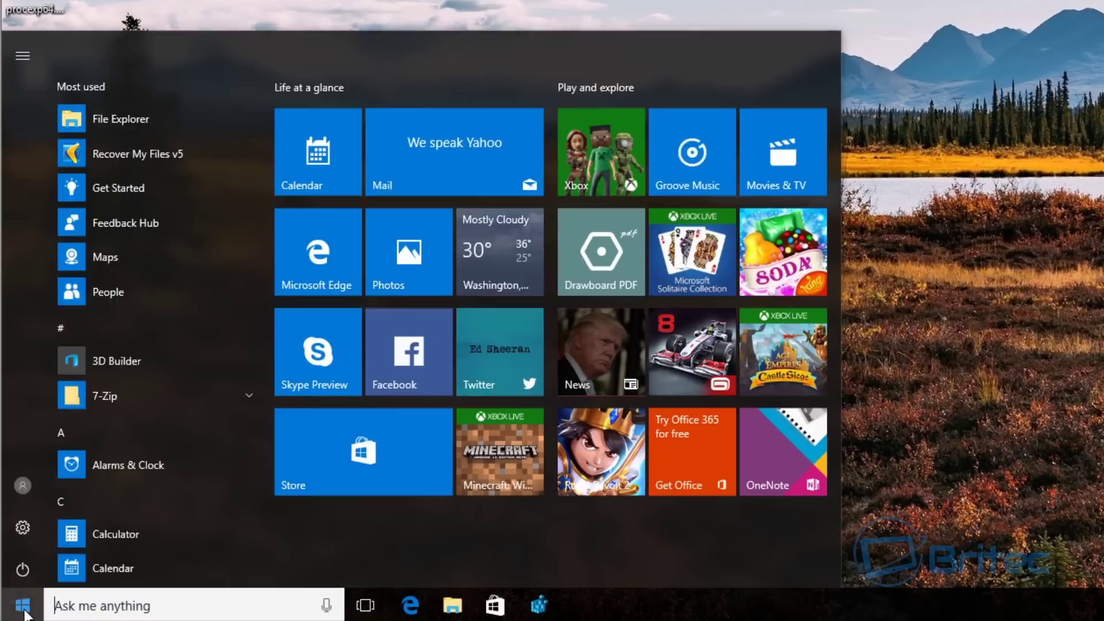
left_click(23, 525)
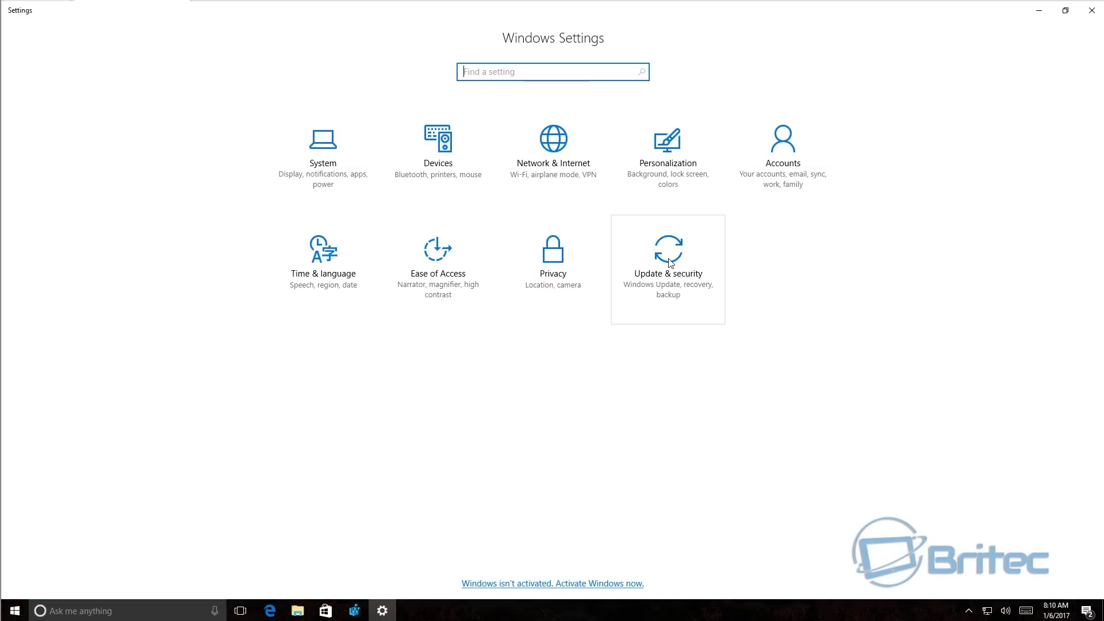
left_click(775, 174)
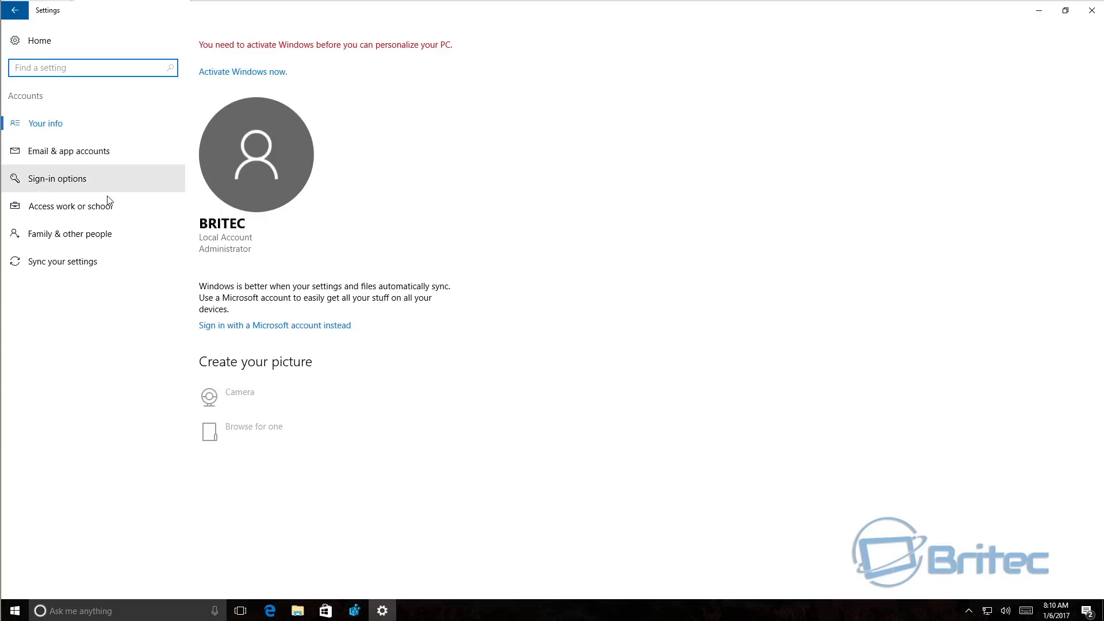
left_click(65, 241)
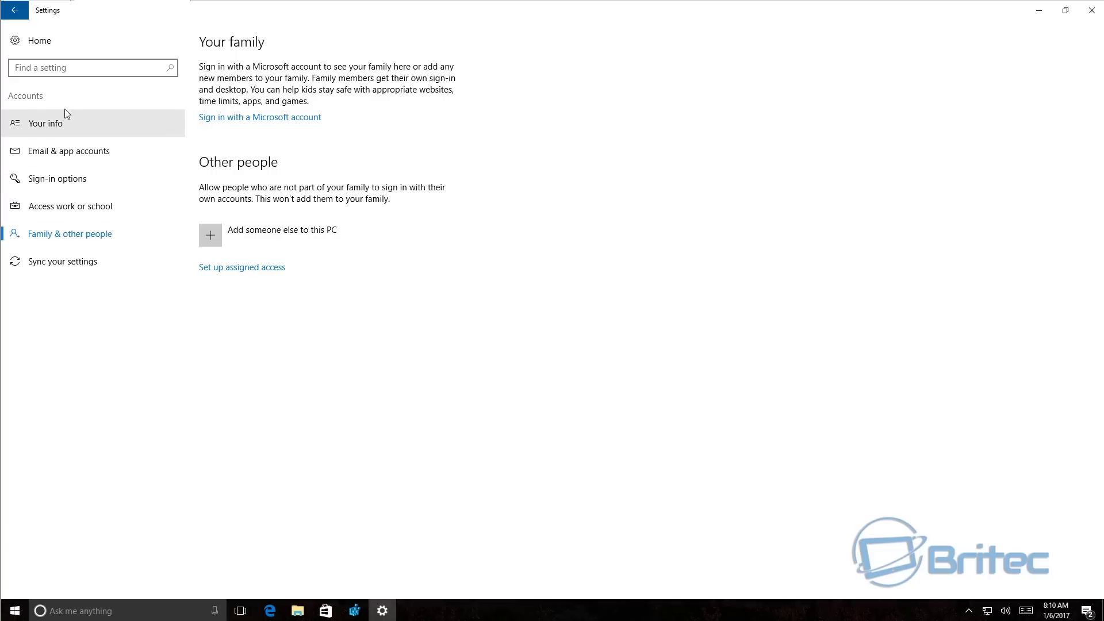
left_click(54, 126)
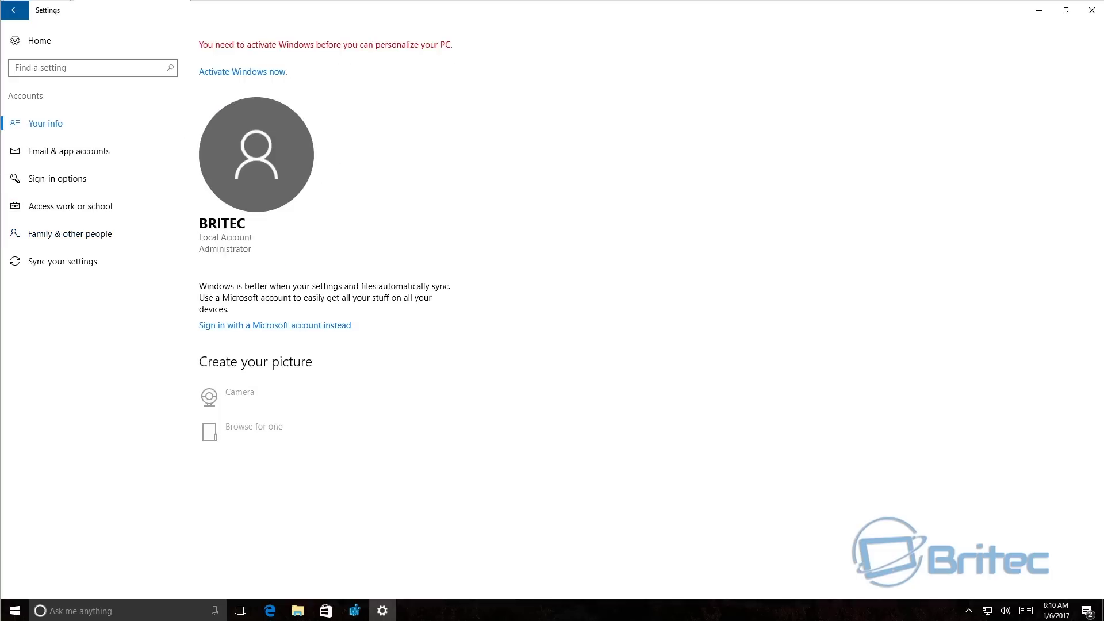
left_click(1091, 14)
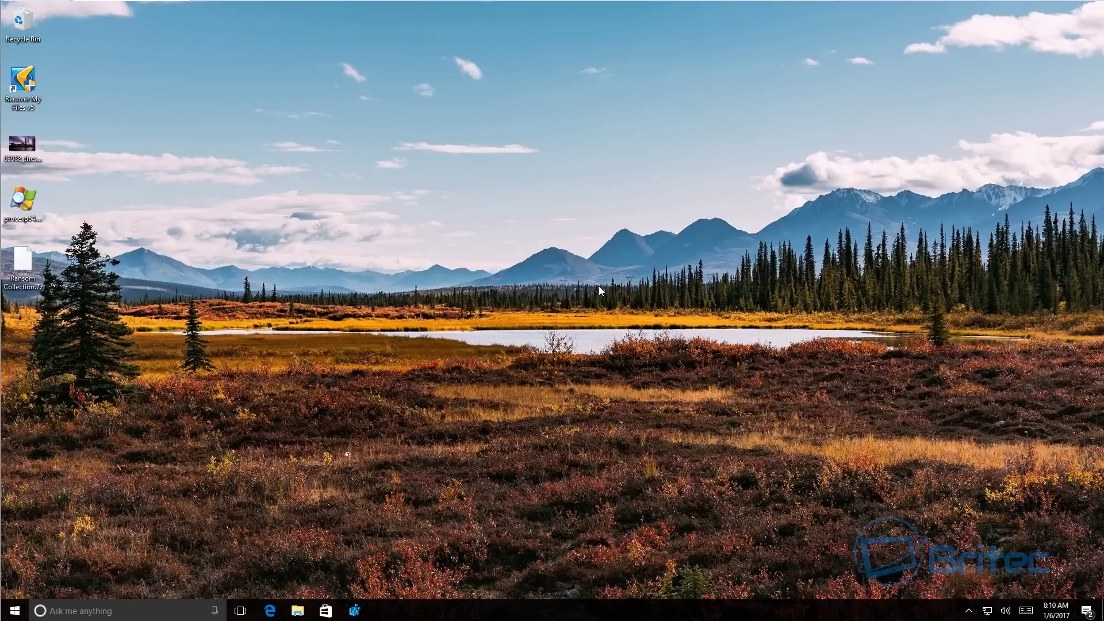